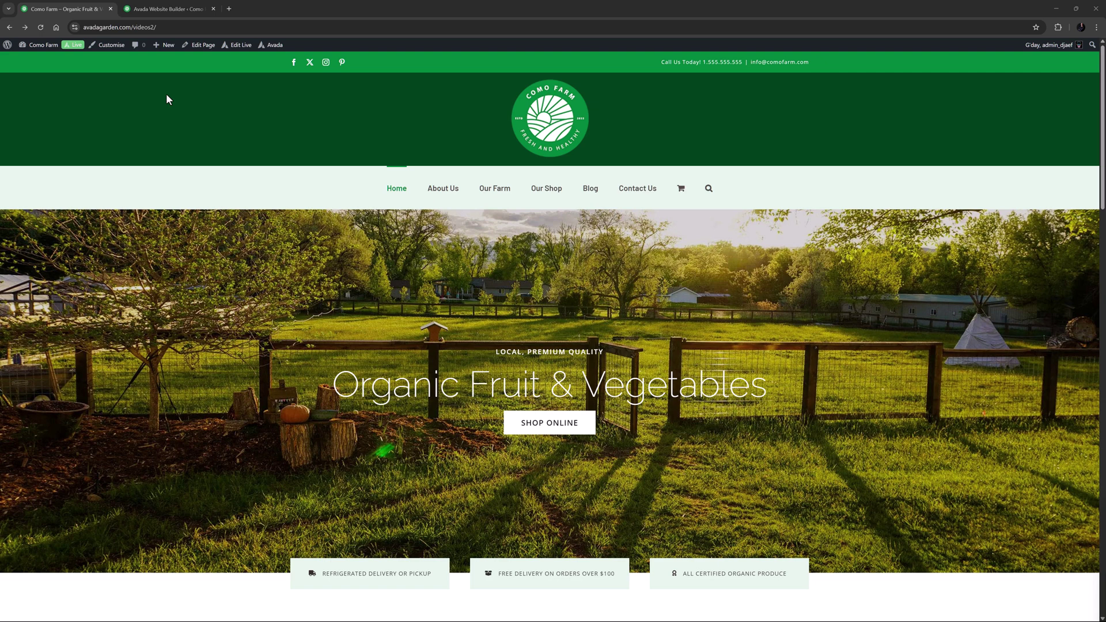
# Step: Create a Header-type layout section named 'Main Header' in the Layout Section Builder
pyautogui.click(167, 9)
pyautogui.moveTo(190, 110)
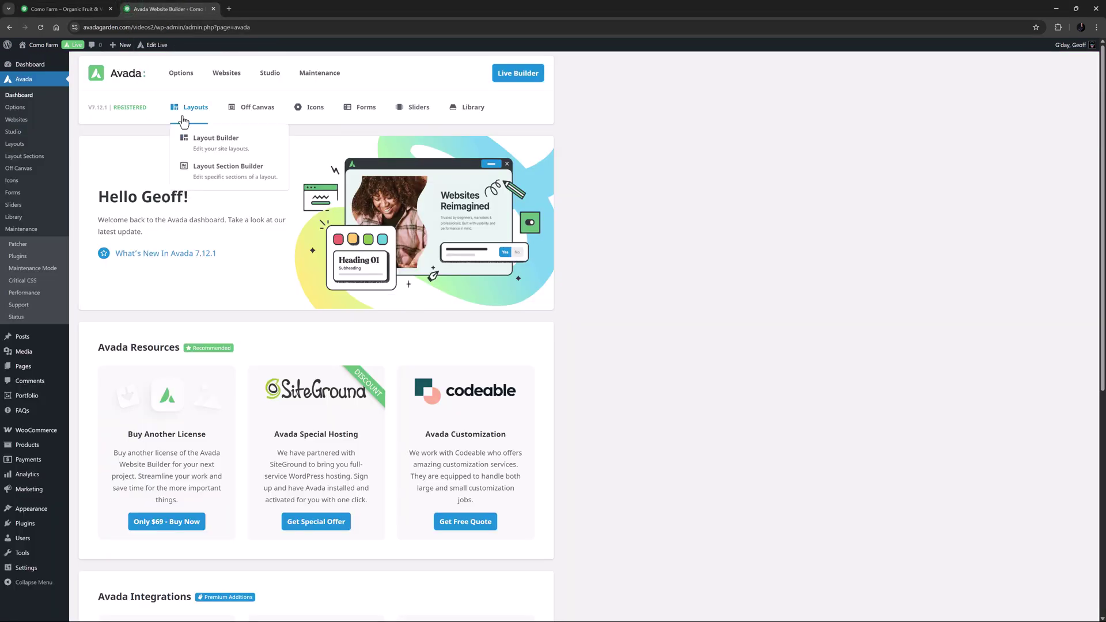
pyautogui.click(201, 169)
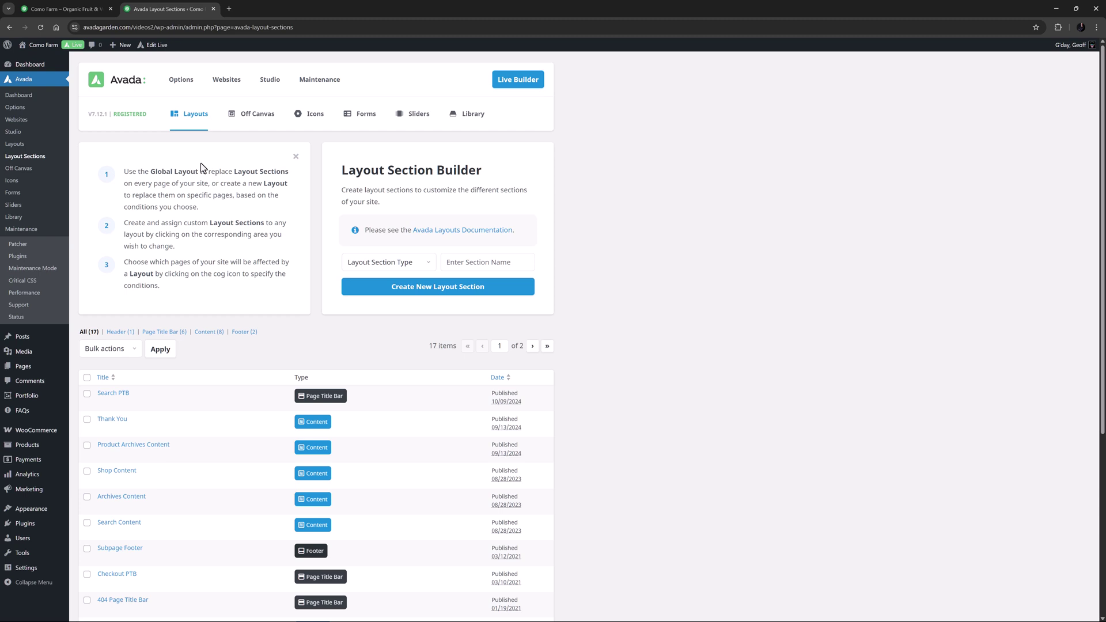
pyautogui.click(369, 261)
pyautogui.click(367, 295)
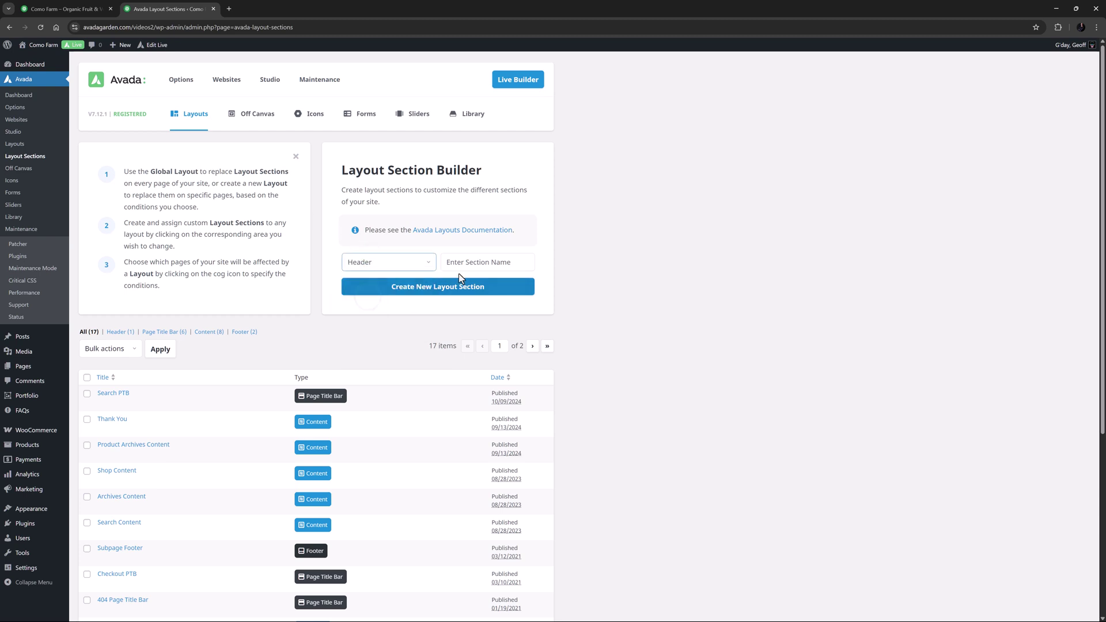
pyautogui.click(464, 260)
pyautogui.write('Main Header')
pyautogui.click(453, 286)
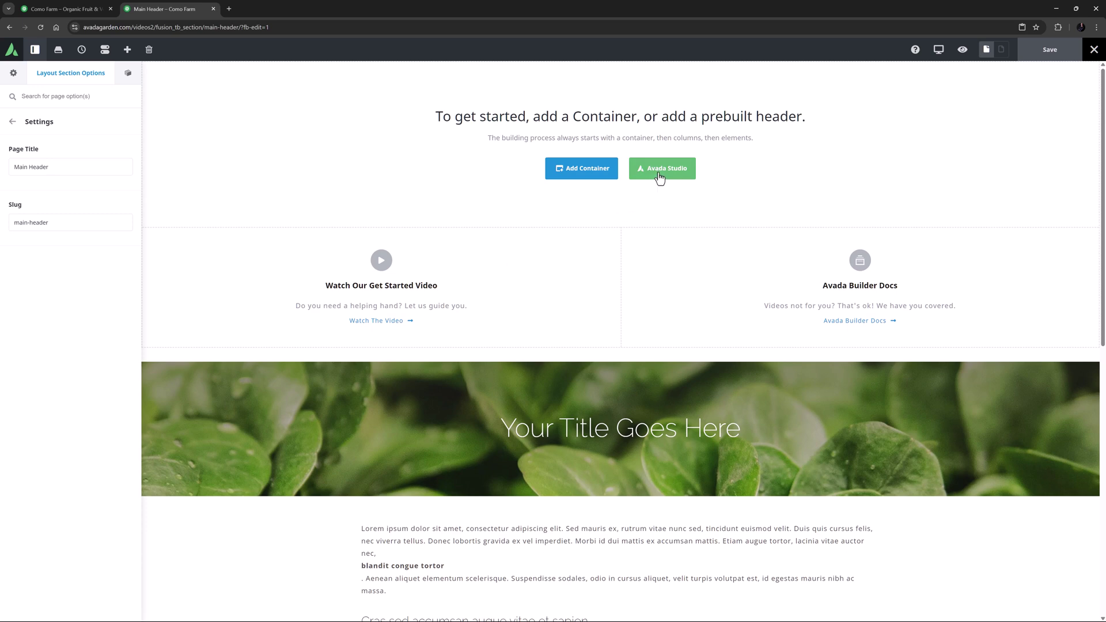
# Step: Open the Avada Studio library and browse its 43 prebuilt header designs
pyautogui.click(659, 173)
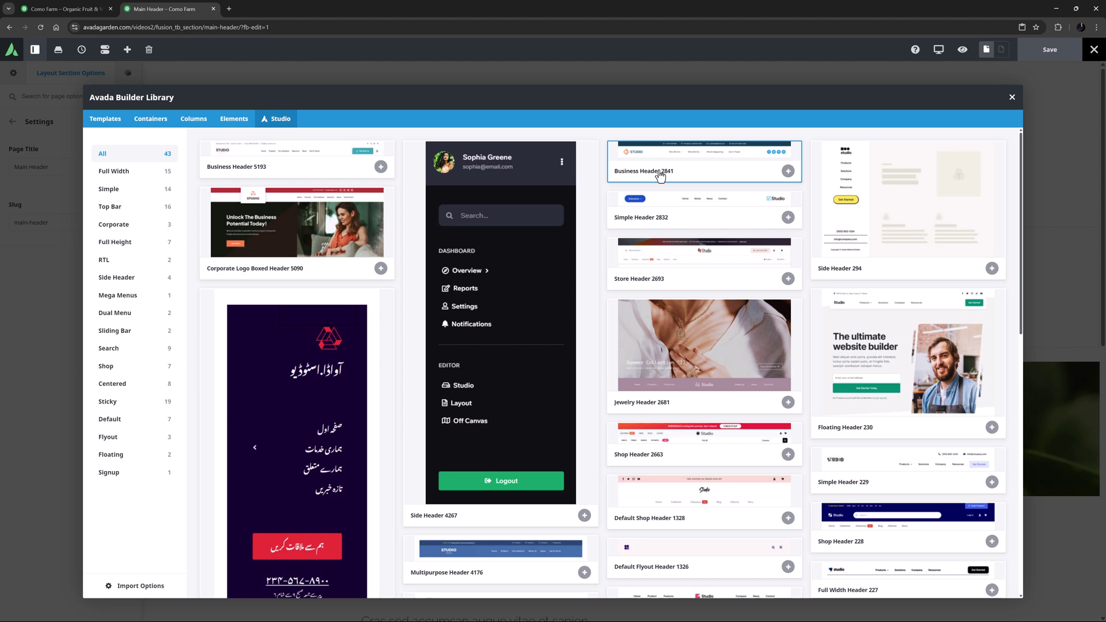
pyautogui.scroll(-5, 628, 288)
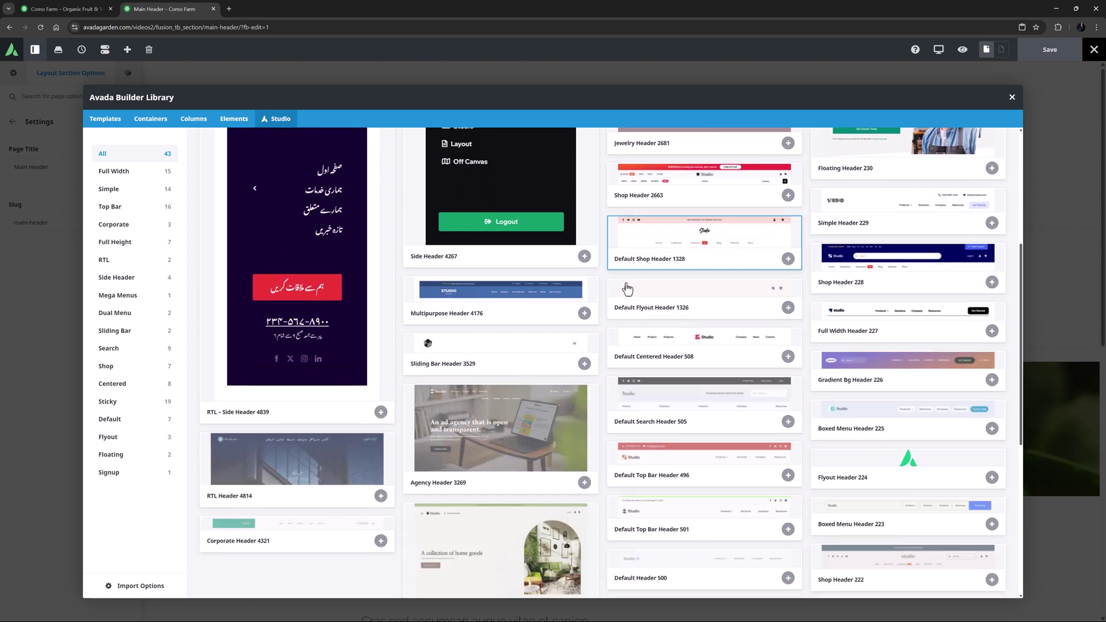
pyautogui.scroll(-6, 628, 288)
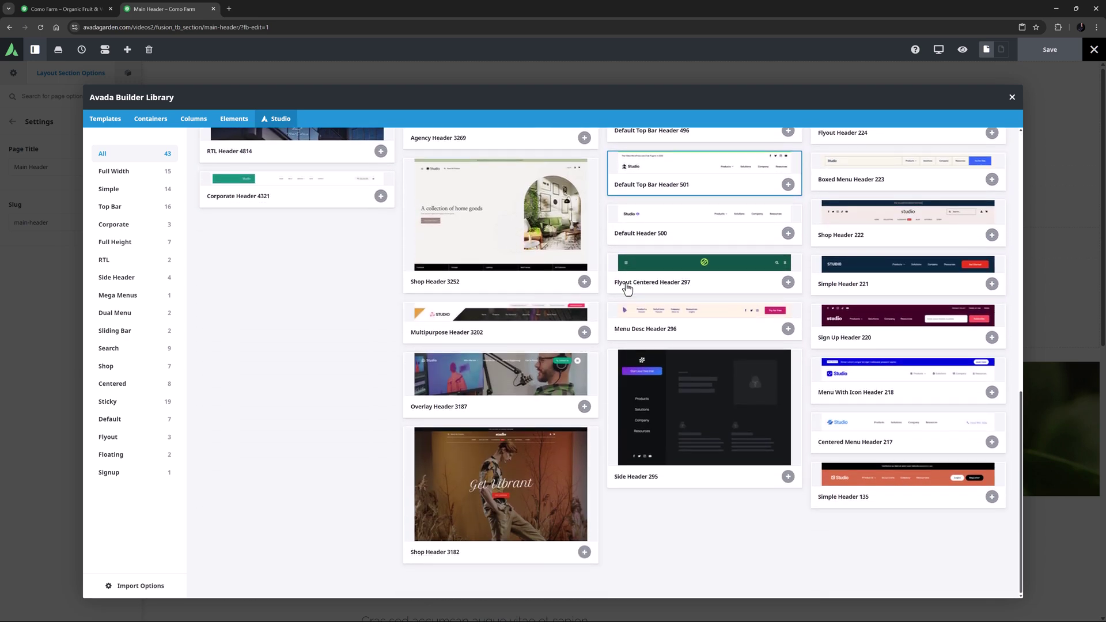
pyautogui.scroll(10, 627, 288)
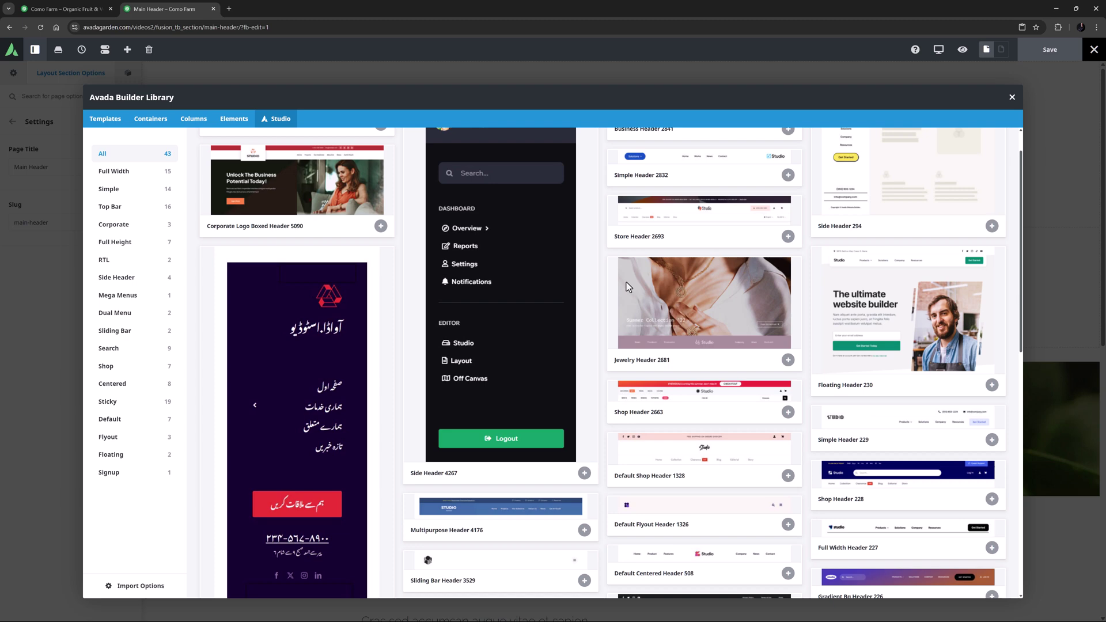
pyautogui.scroll(1, 627, 286)
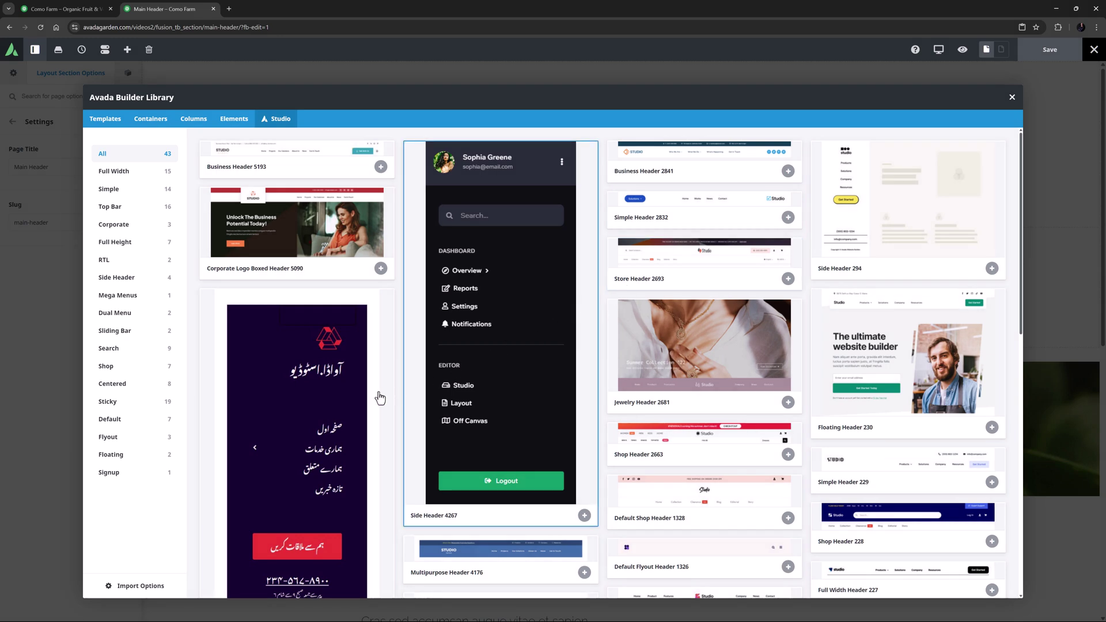
# Step: Filter to Shop headers and import Default Shop Header 1328 with Local Colors & Typography
pyautogui.click(111, 369)
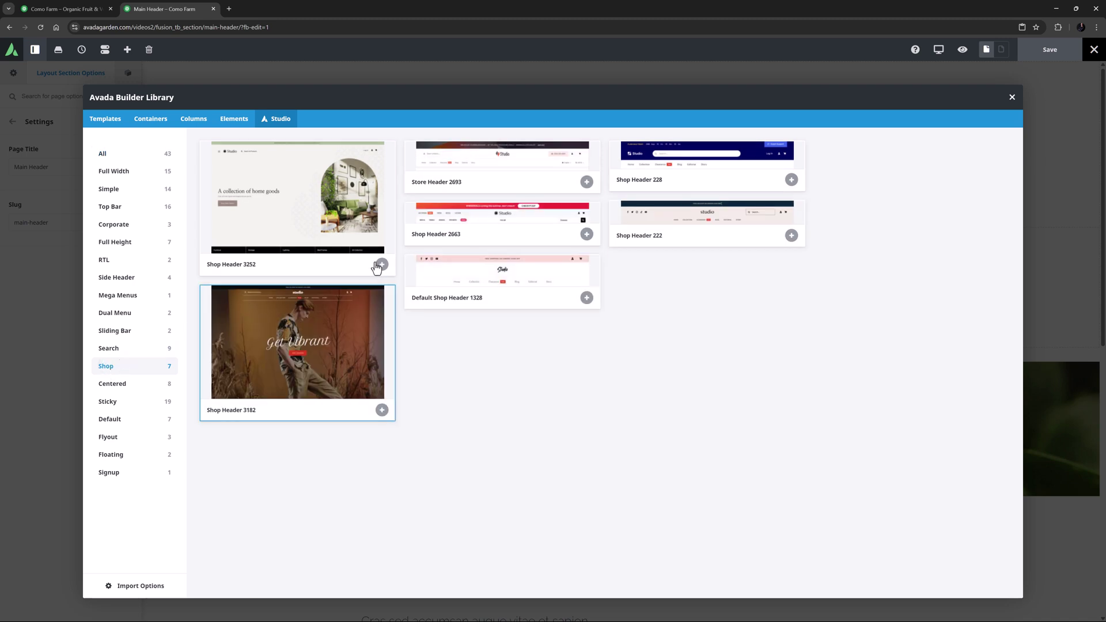
pyautogui.click(475, 223)
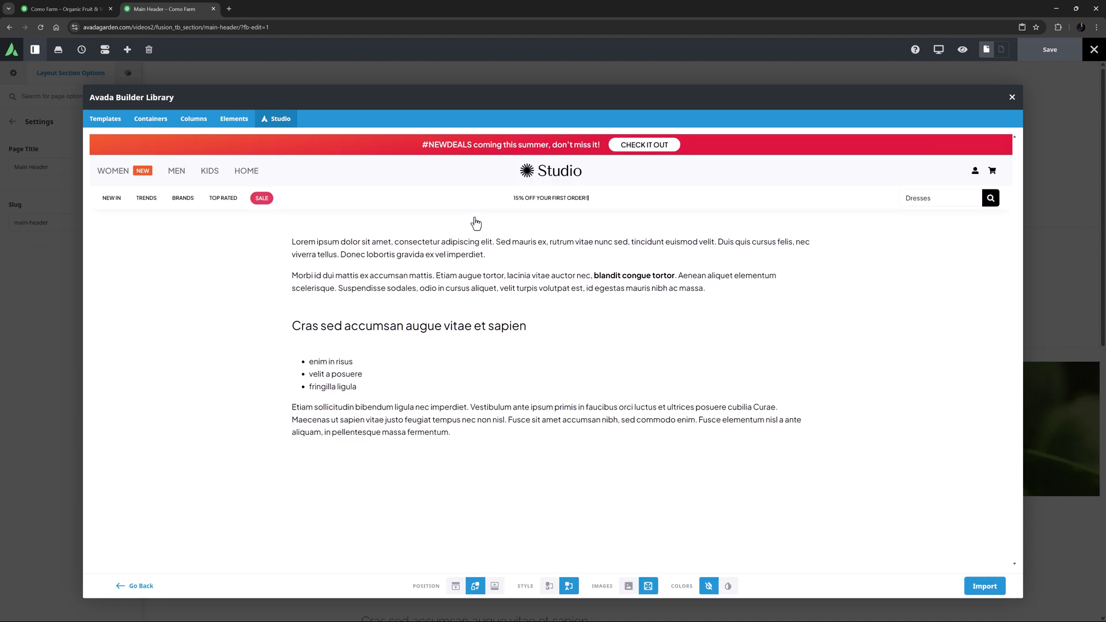
pyautogui.click(122, 587)
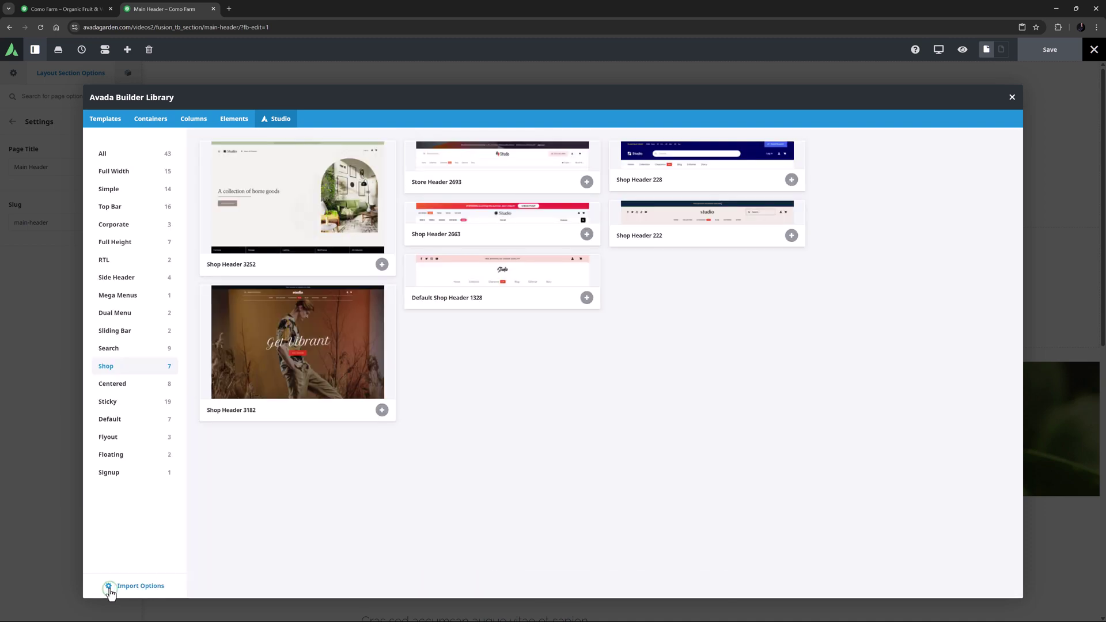
pyautogui.click(469, 286)
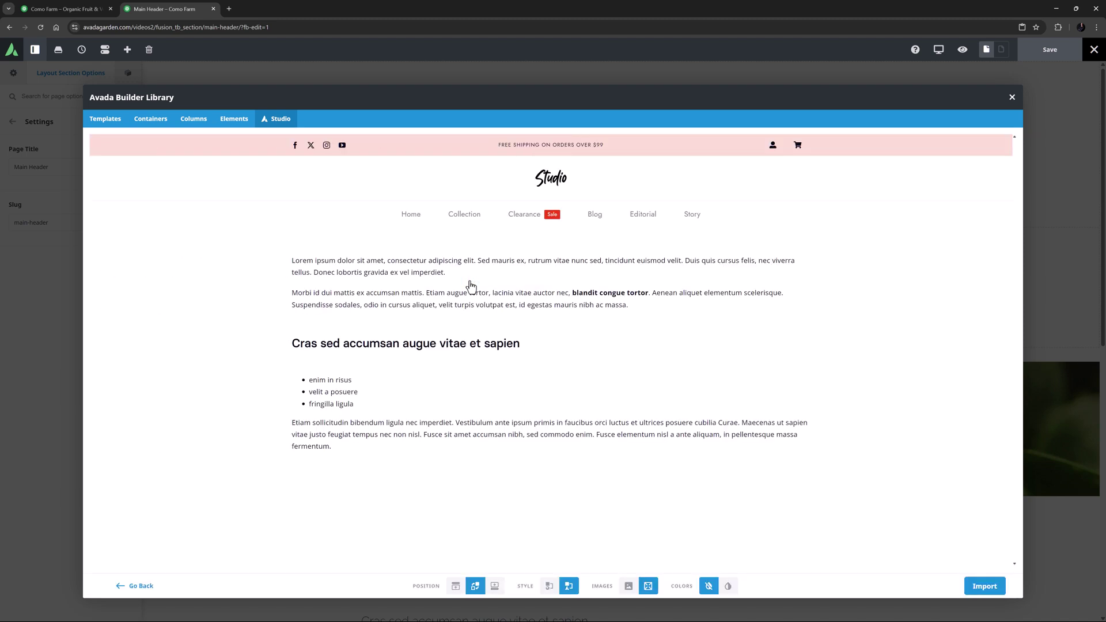
pyautogui.click(548, 590)
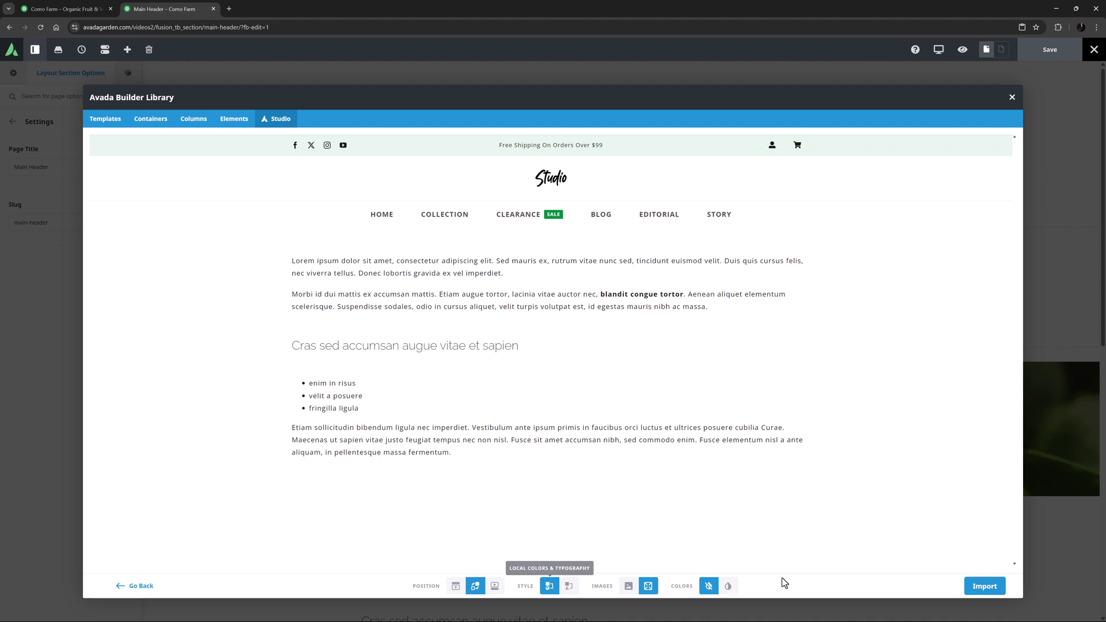
pyautogui.click(981, 588)
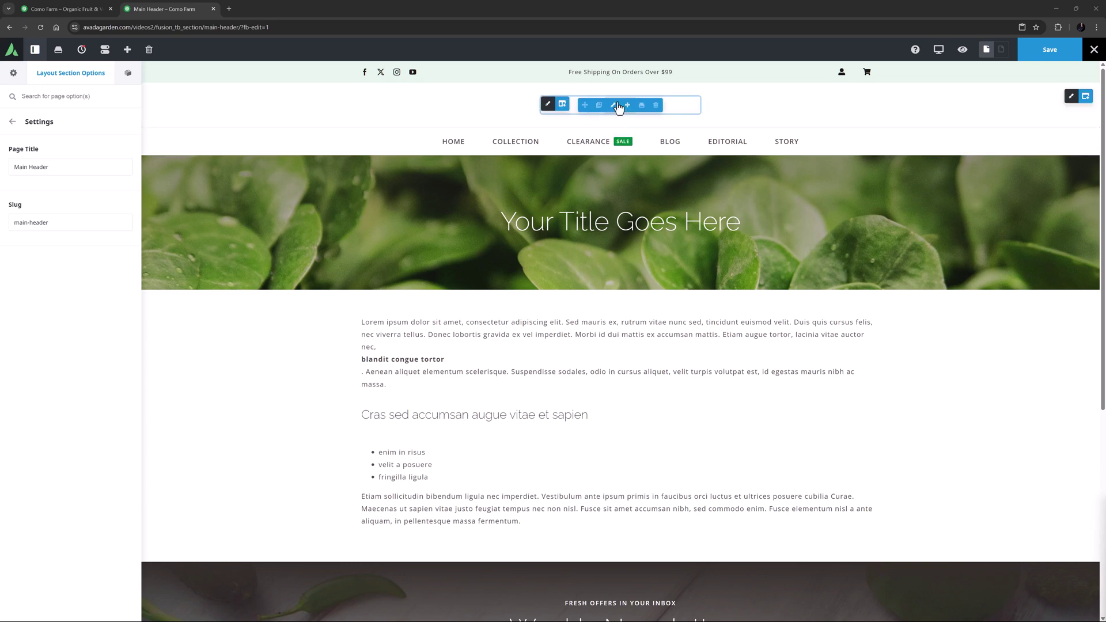
# Step: Replace the header's Studio logo image with the Como Farm logo from the media library
pyautogui.click(600, 103)
pyautogui.click(73, 239)
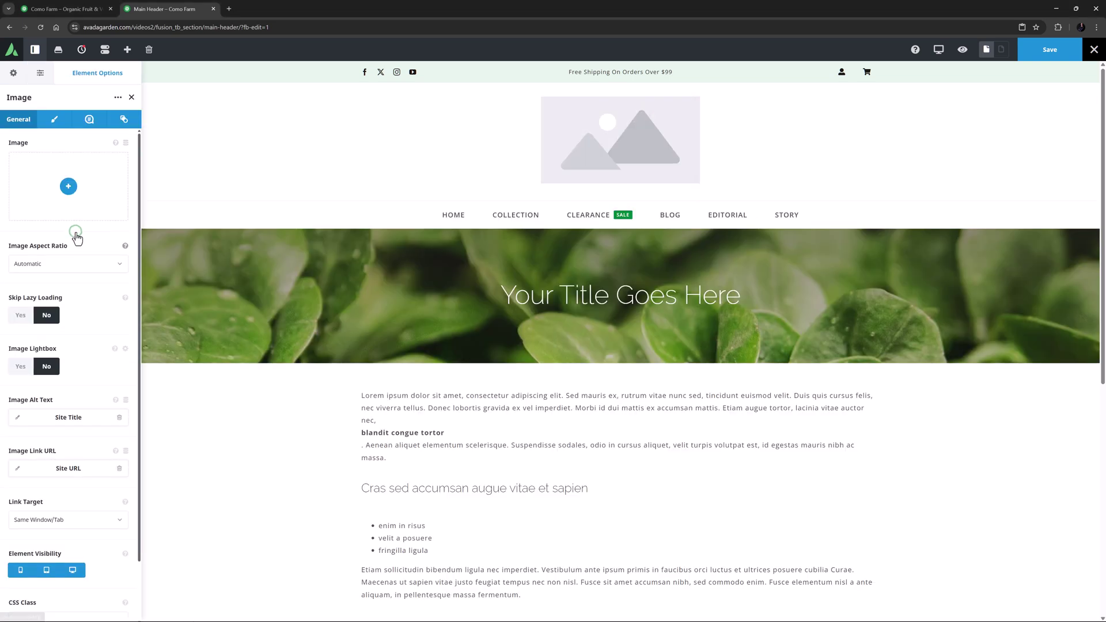
pyautogui.click(70, 187)
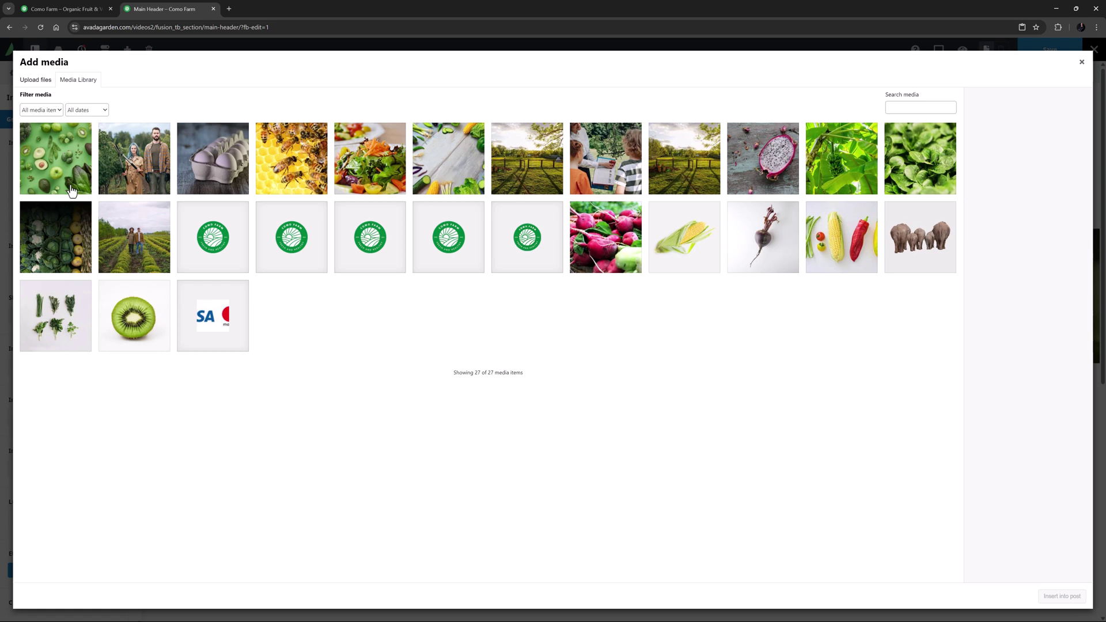
pyautogui.click(219, 245)
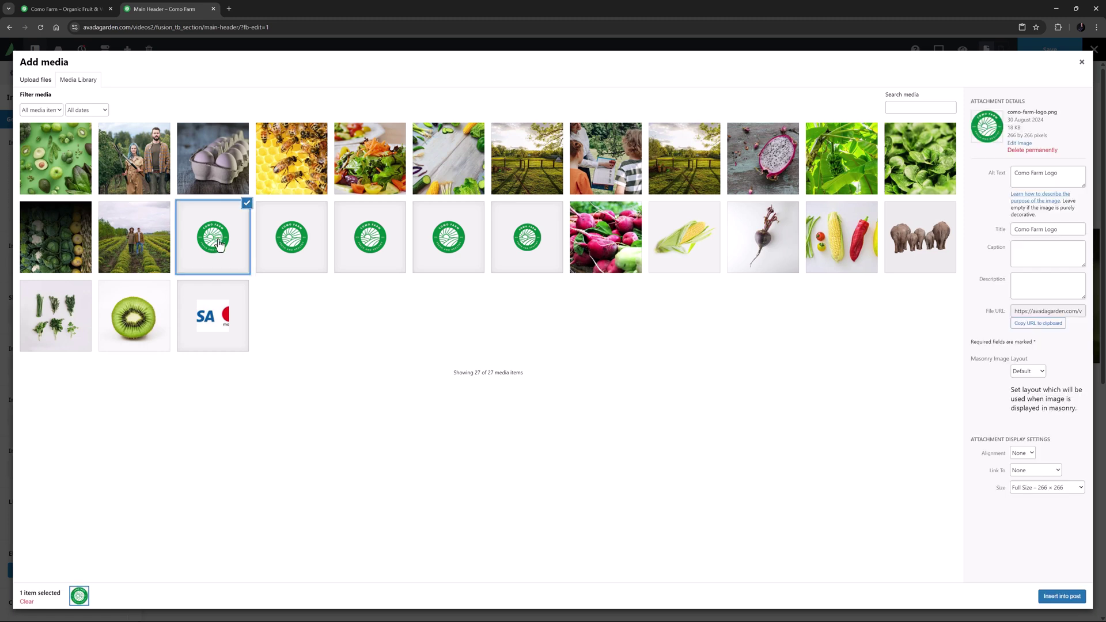
pyautogui.click(1037, 597)
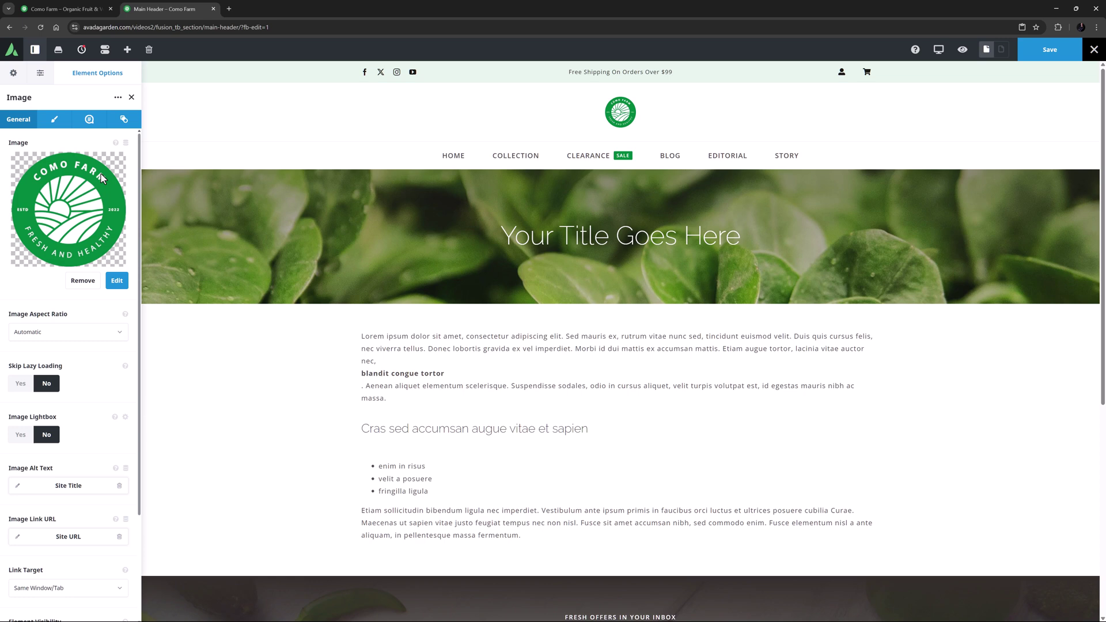
# Step: Change the logo's Image Max Width from 72px to 120px
pyautogui.click(52, 117)
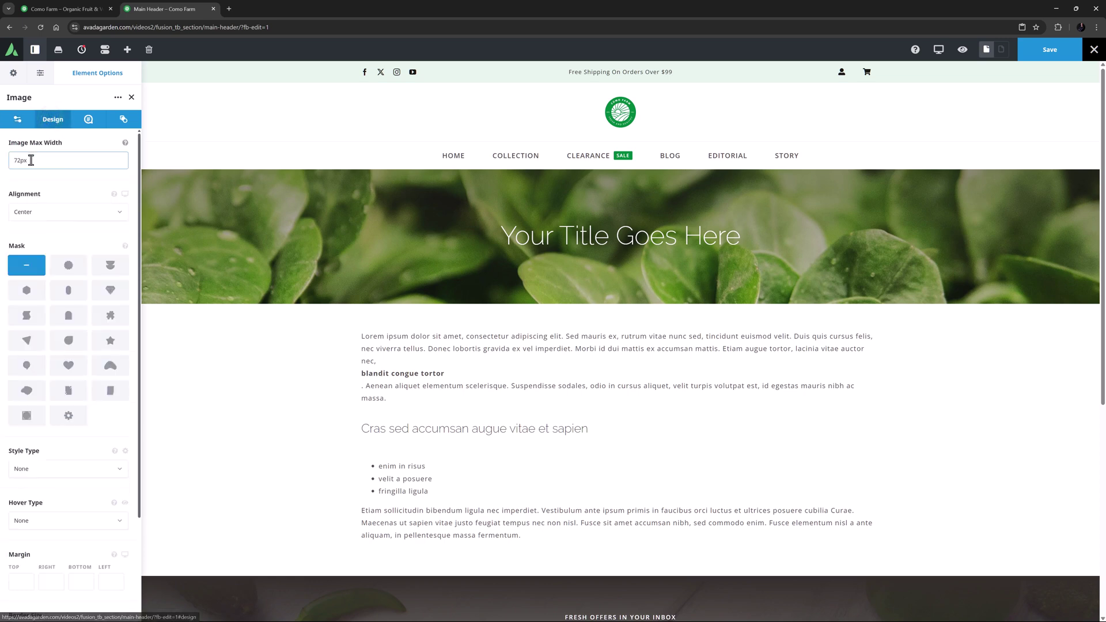
pyautogui.moveTo(29, 160); pyautogui.dragTo(8, 141)
pyautogui.write('120px')
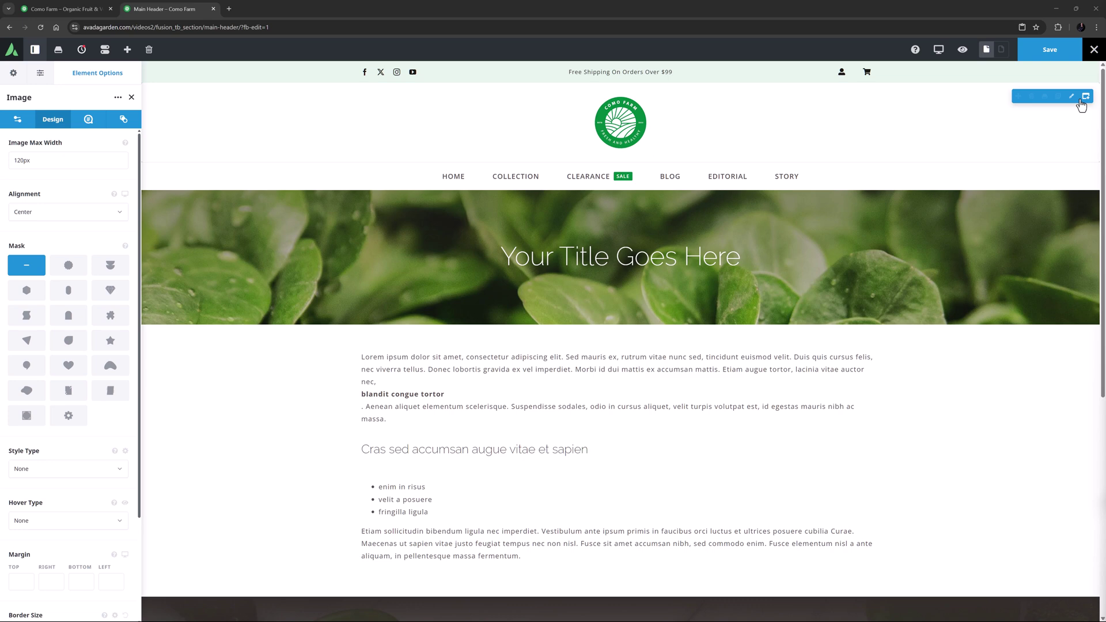
# Step: Give the main header container 20px top padding and a light green Color 3 background
pyautogui.click(1025, 105)
pyautogui.click(54, 119)
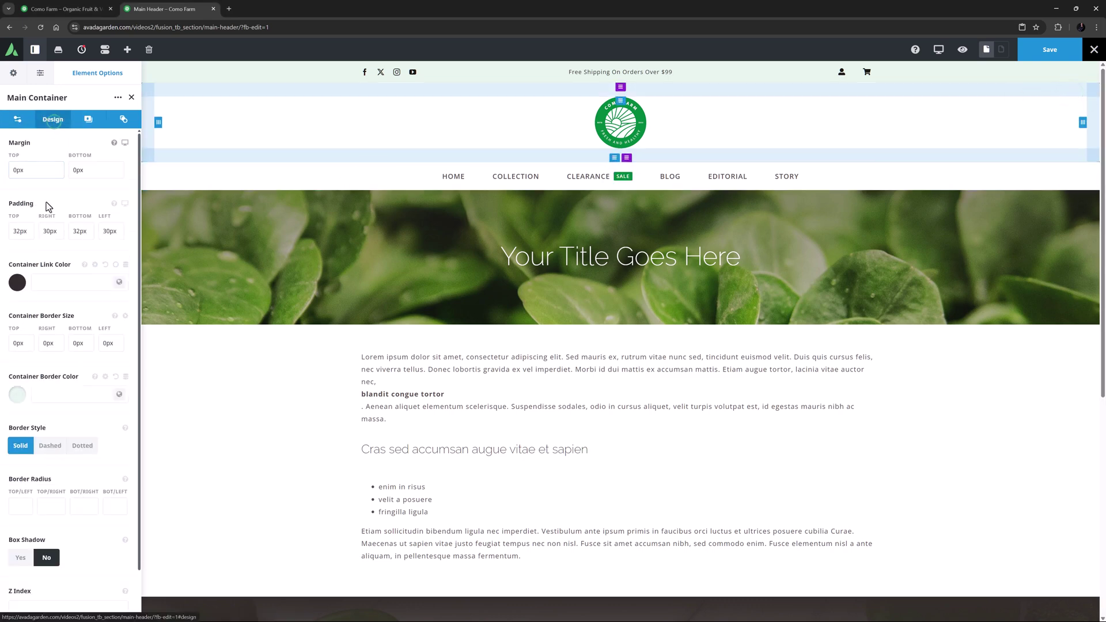
pyautogui.moveTo(29, 231); pyautogui.dragTo(11, 193)
pyautogui.write('20px')
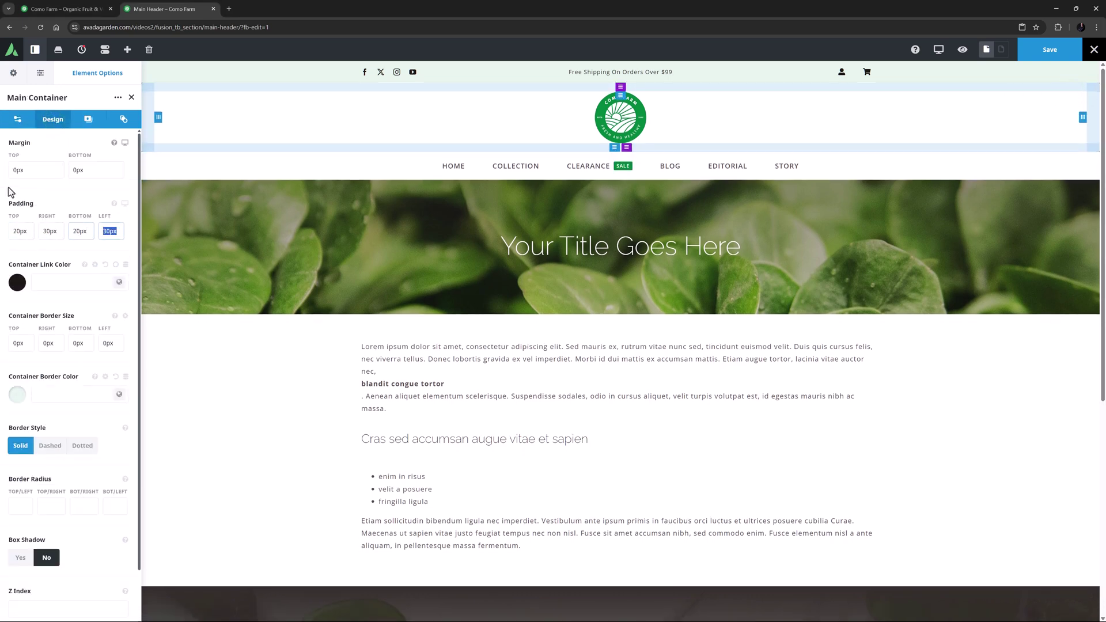
pyautogui.click(89, 121)
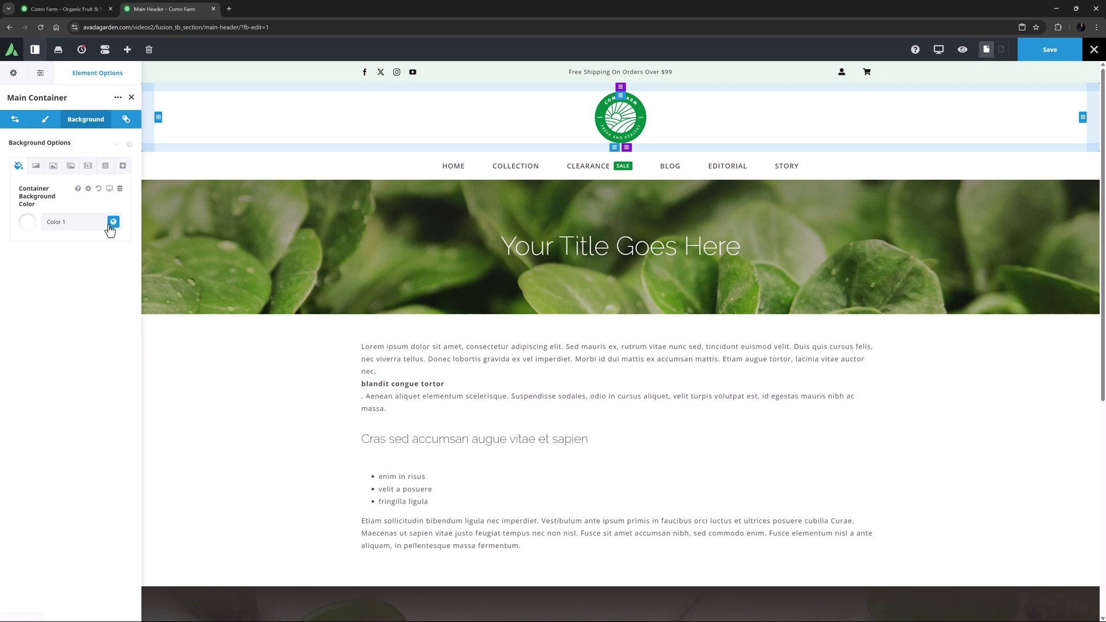
pyautogui.click(113, 221)
pyautogui.click(54, 257)
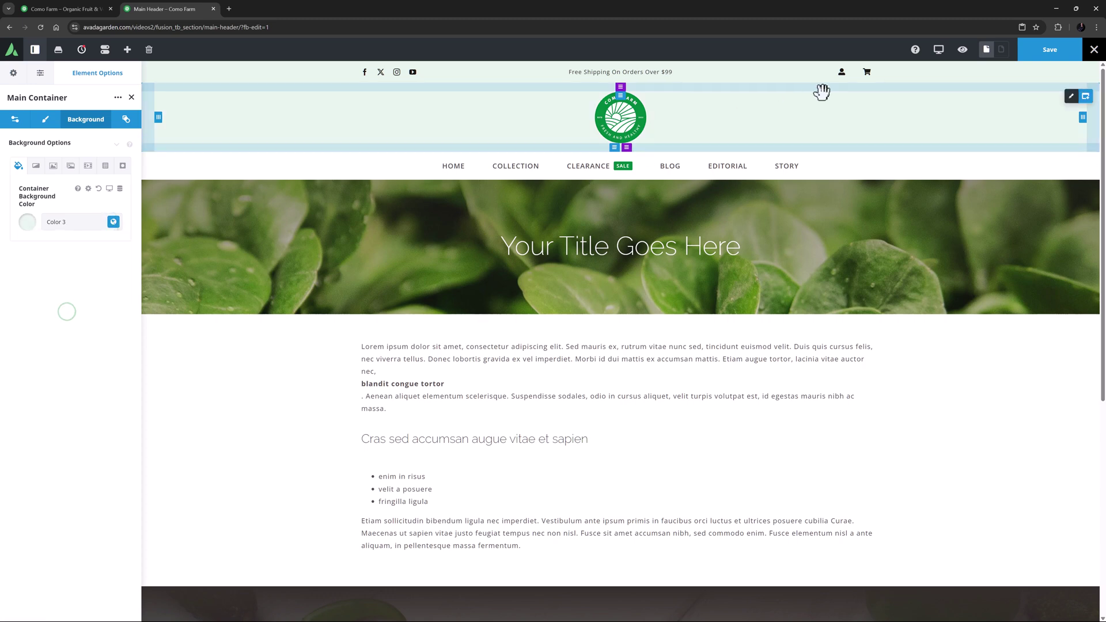
# Step: Set the top bar container's background to Color 5 green
pyautogui.click(1077, 75)
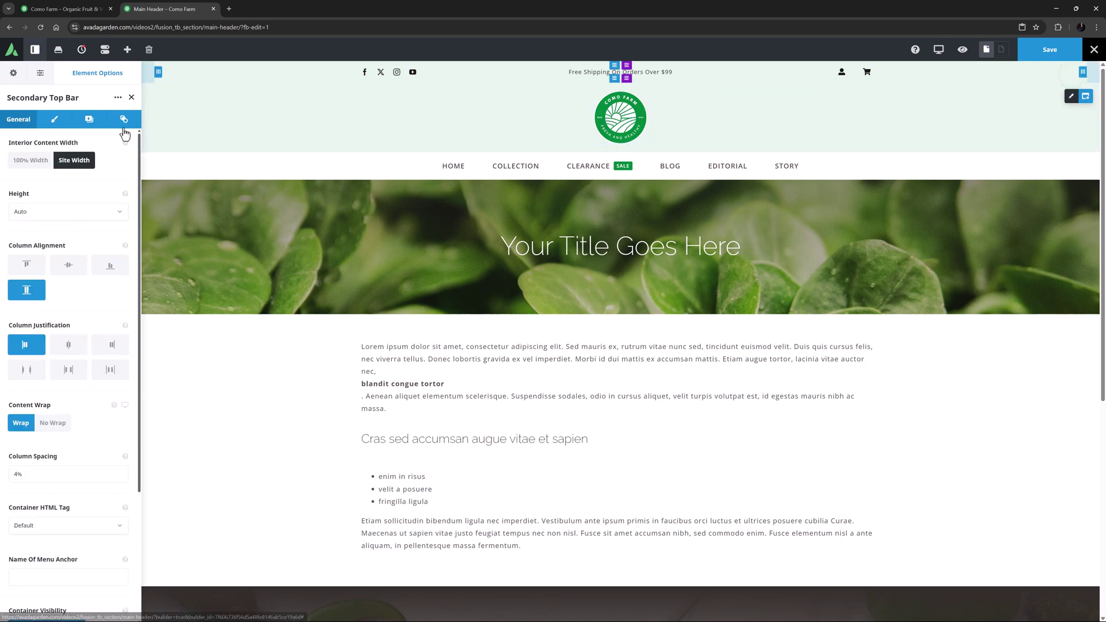
pyautogui.click(92, 124)
pyautogui.click(112, 222)
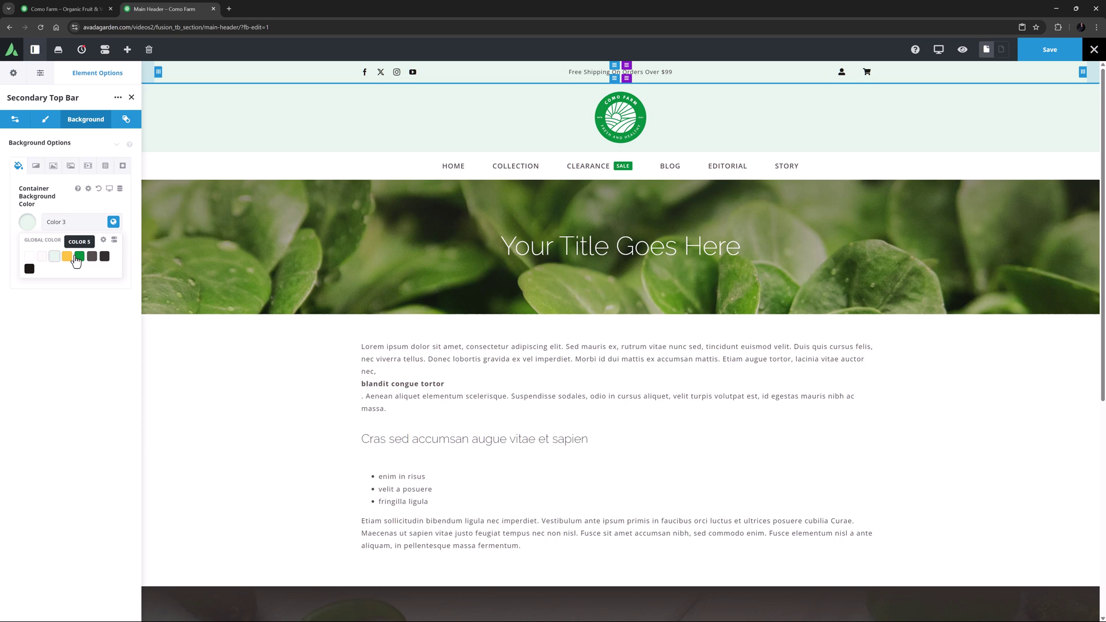
pyautogui.click(79, 257)
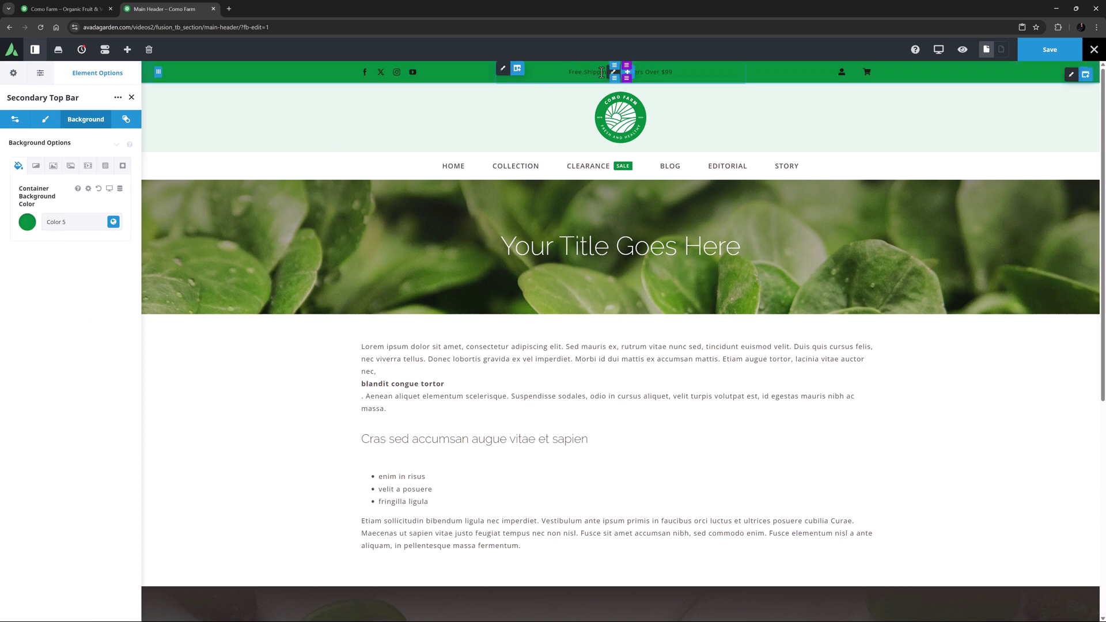
# Step: Make the free shipping text and the social icons white (Color 1)
pyautogui.click(614, 71)
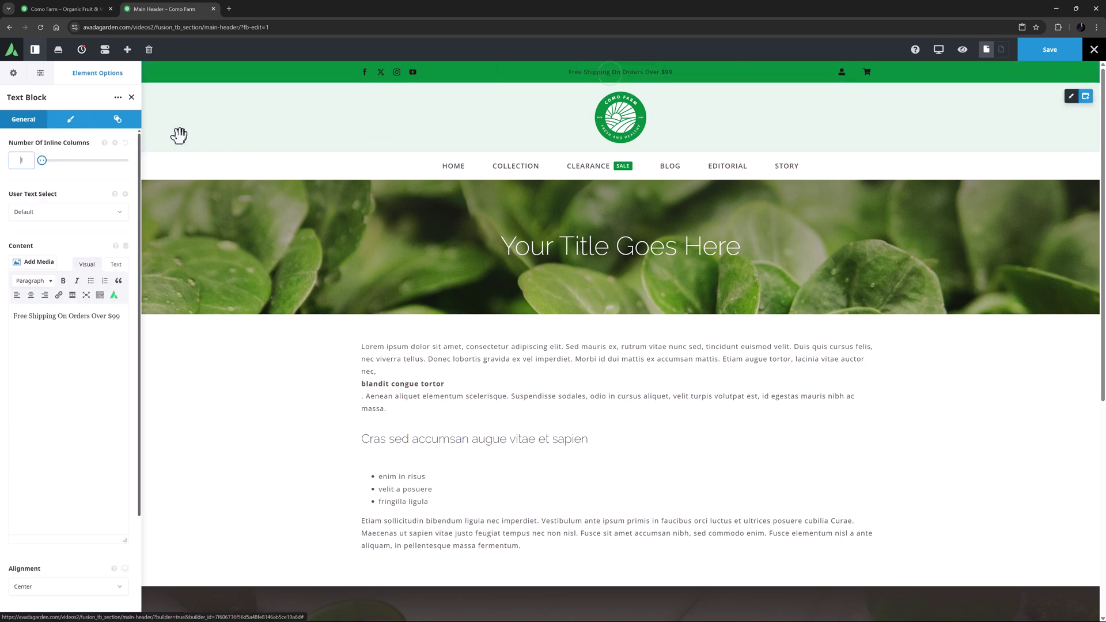
pyautogui.click(68, 121)
pyautogui.click(124, 504)
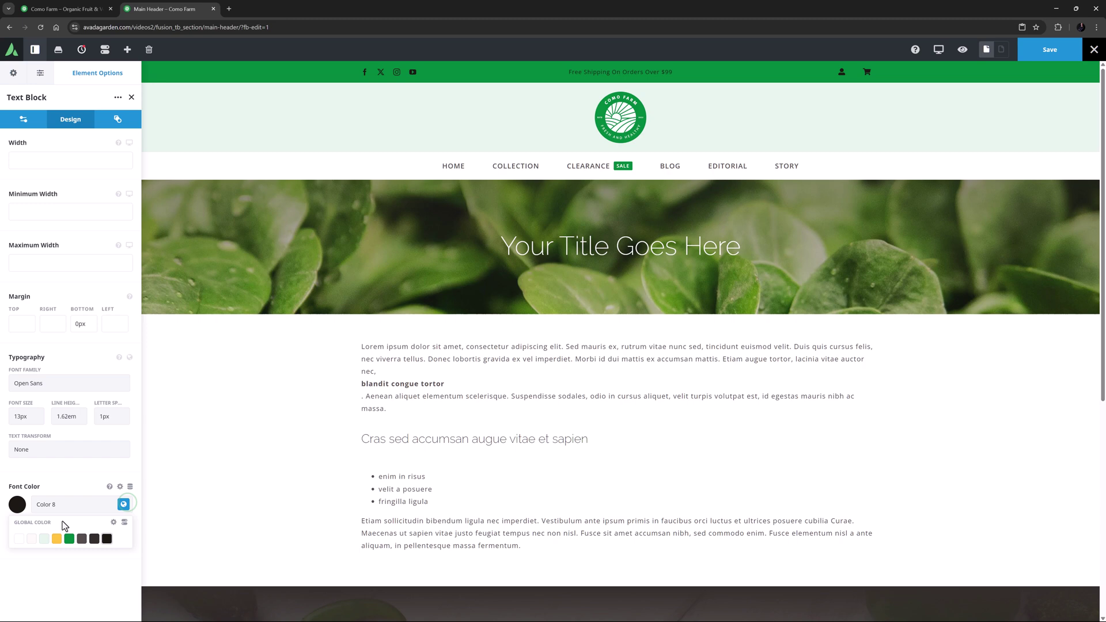
pyautogui.click(19, 539)
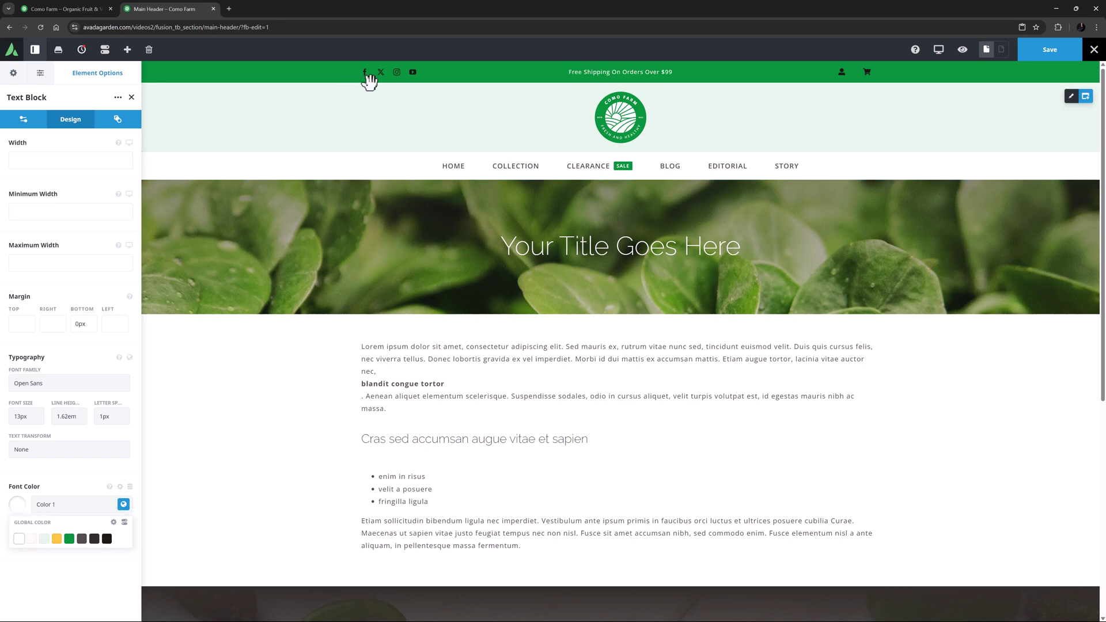
pyautogui.click(398, 69)
pyautogui.click(69, 119)
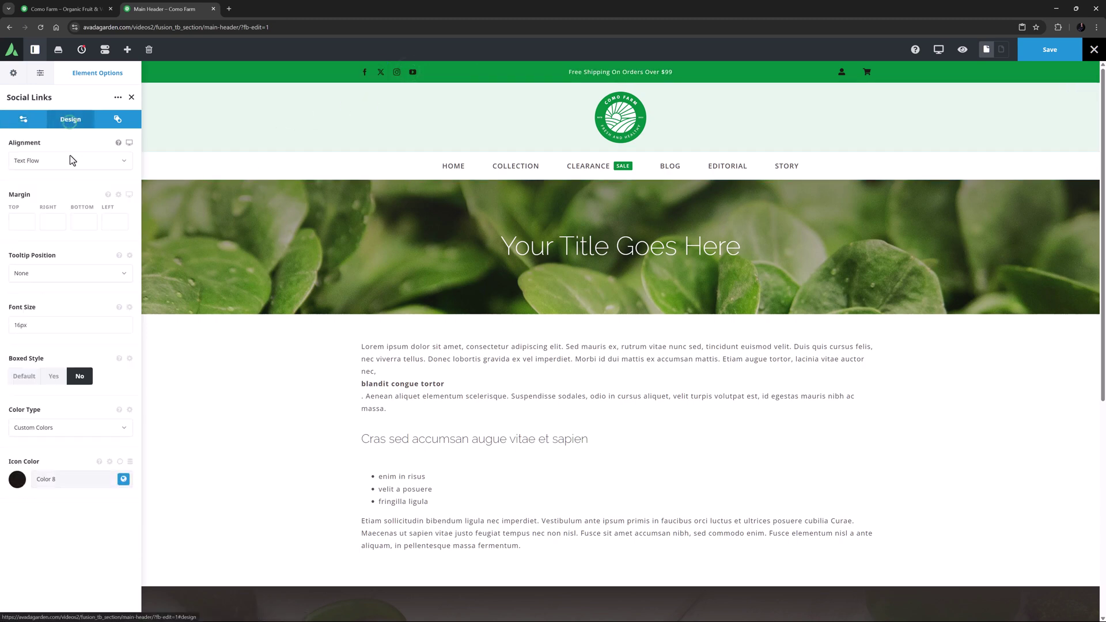
pyautogui.click(124, 479)
pyautogui.click(19, 514)
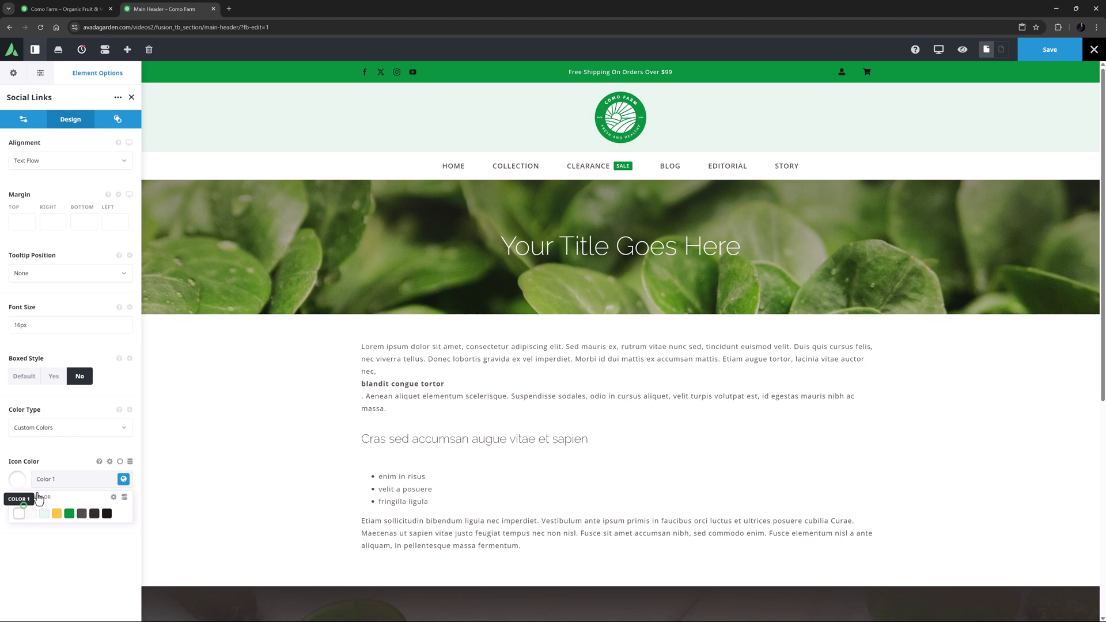
# Step: Set the account and cart menu's item icon colour to white Color 1
pyautogui.click(841, 74)
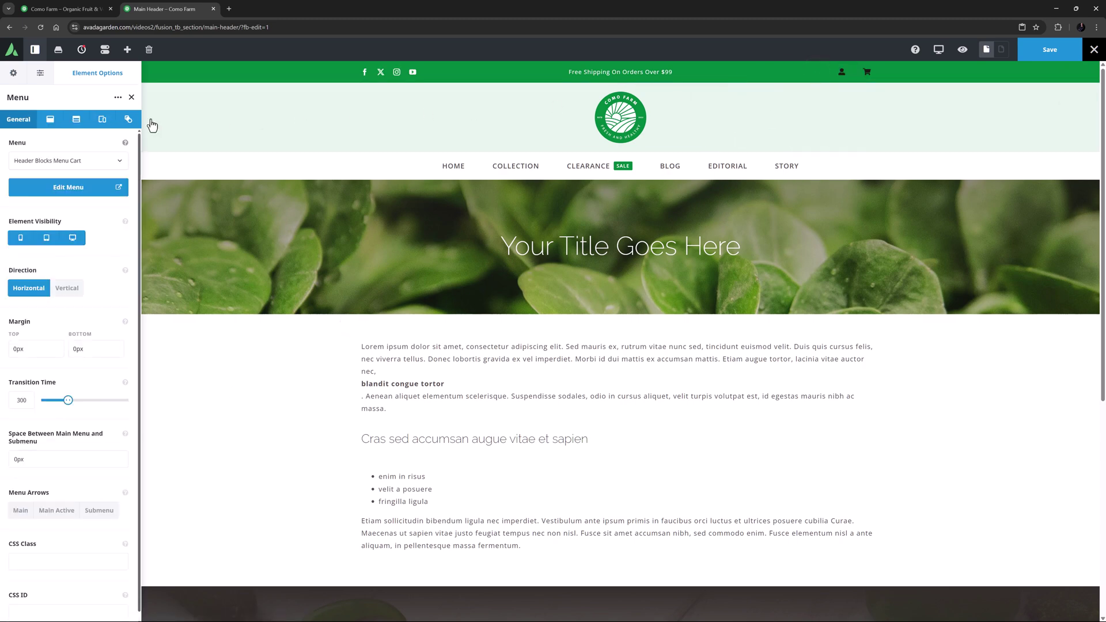
pyautogui.click(50, 120)
pyautogui.scroll(-10, 69, 519)
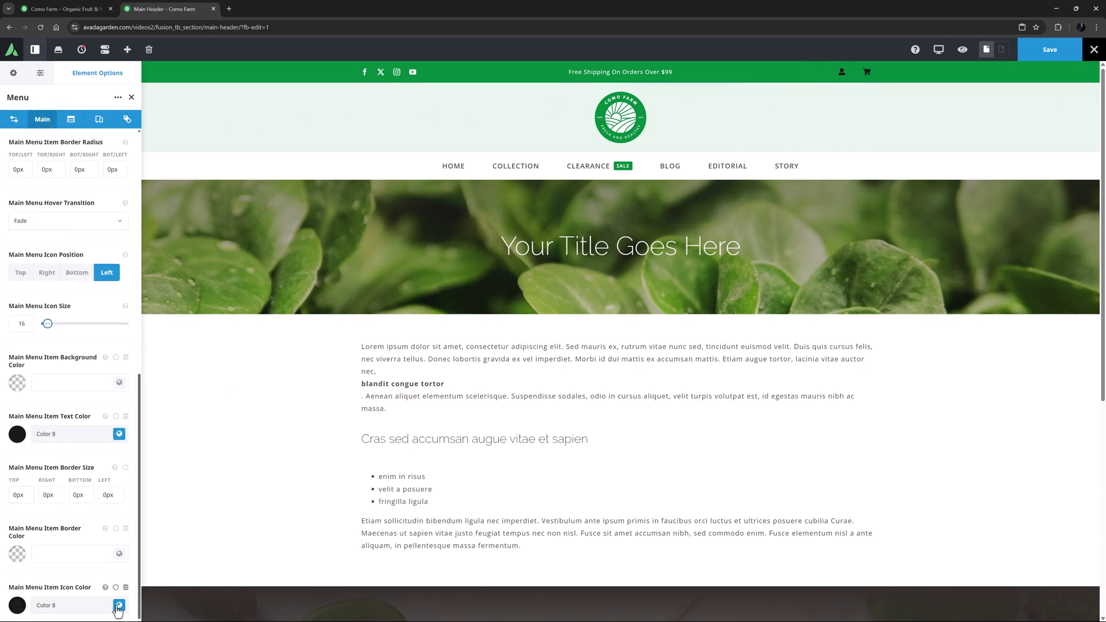
pyautogui.click(118, 606)
pyautogui.click(19, 604)
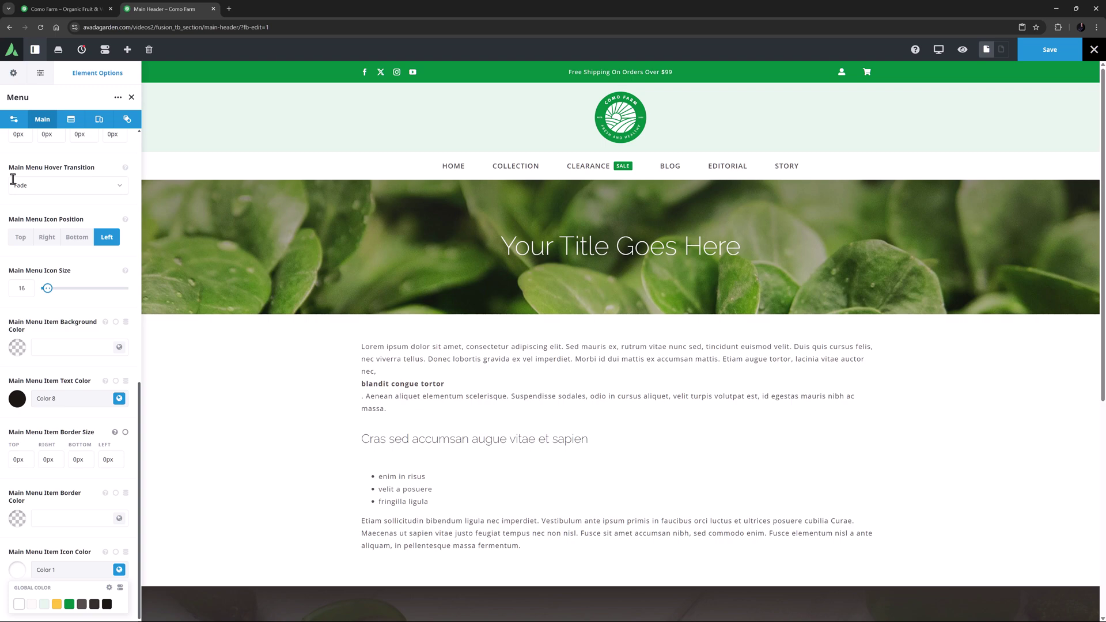
pyautogui.click(14, 120)
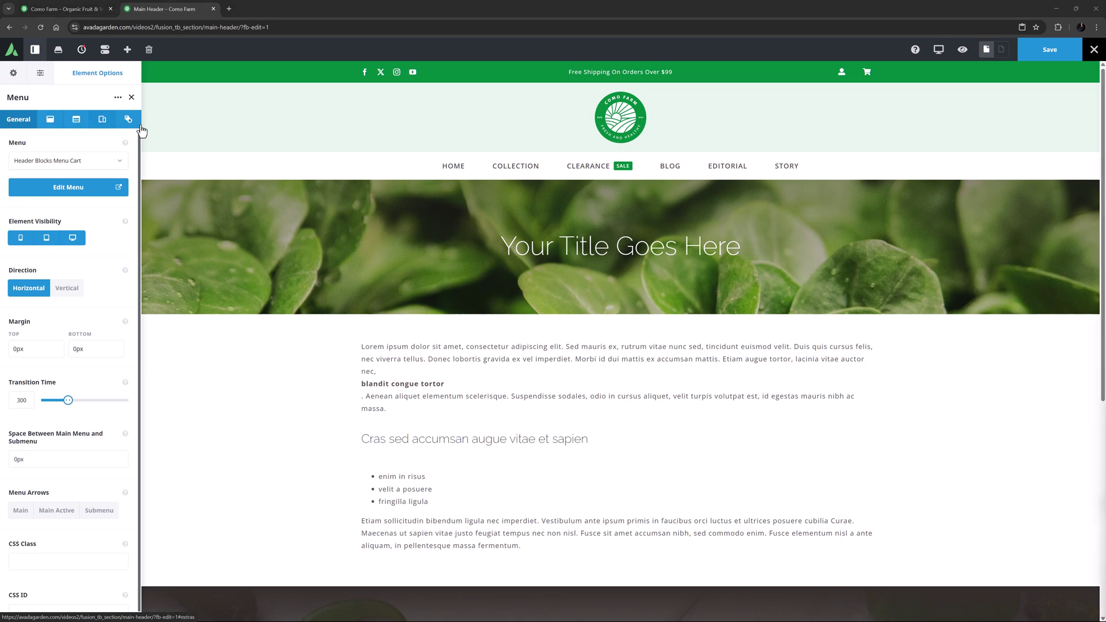
# Step: Assign the Como Farm Main Menu to the header's navigation menu element
pyautogui.click(612, 166)
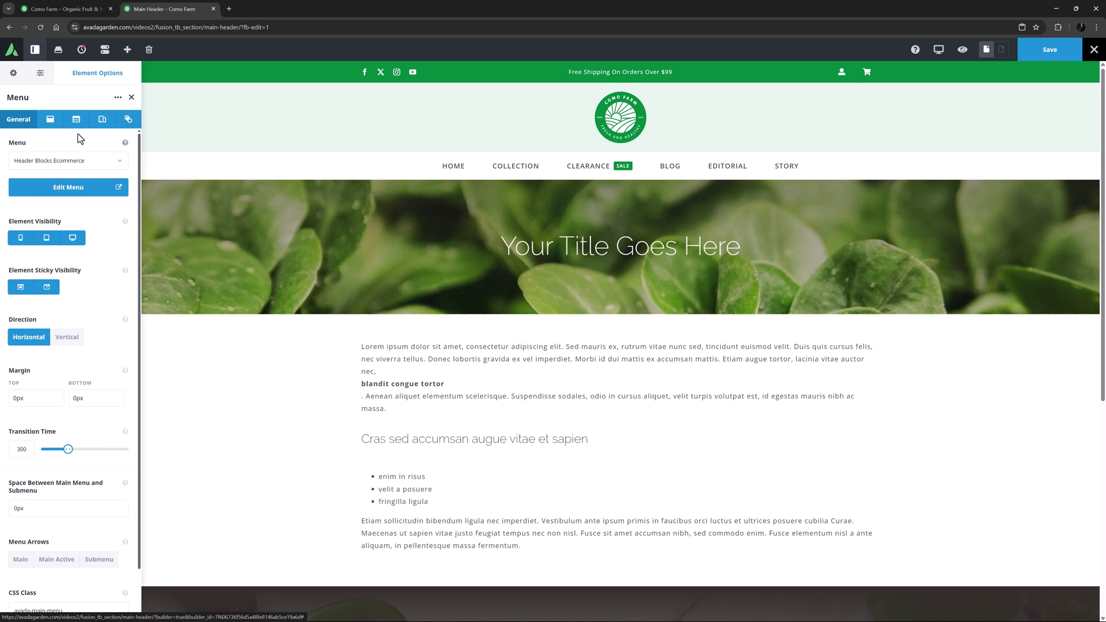
pyautogui.click(63, 160)
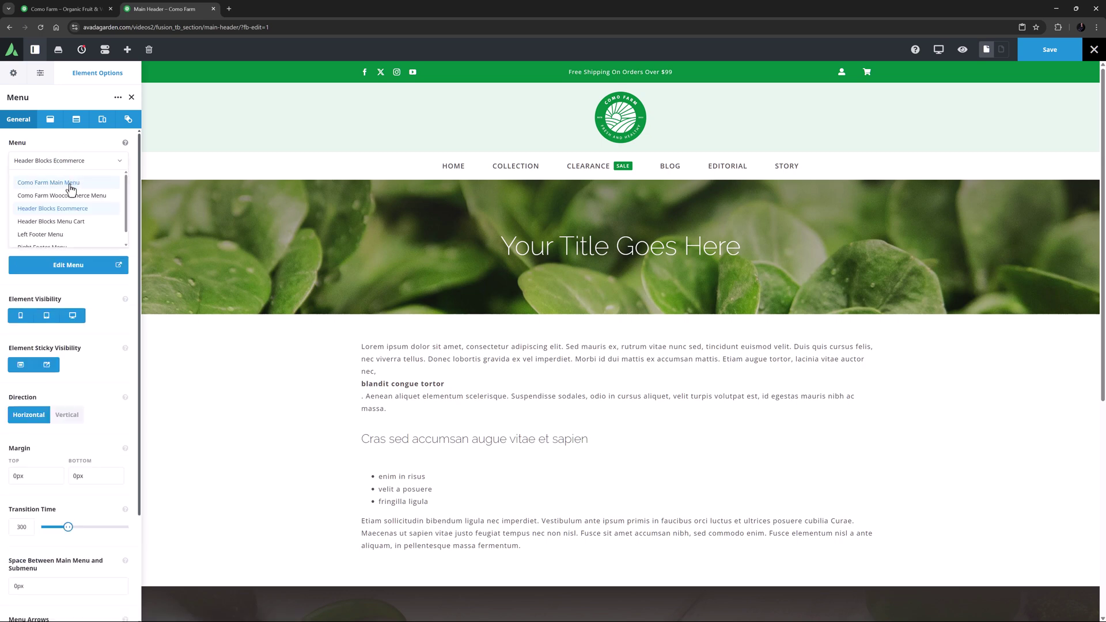
pyautogui.click(69, 183)
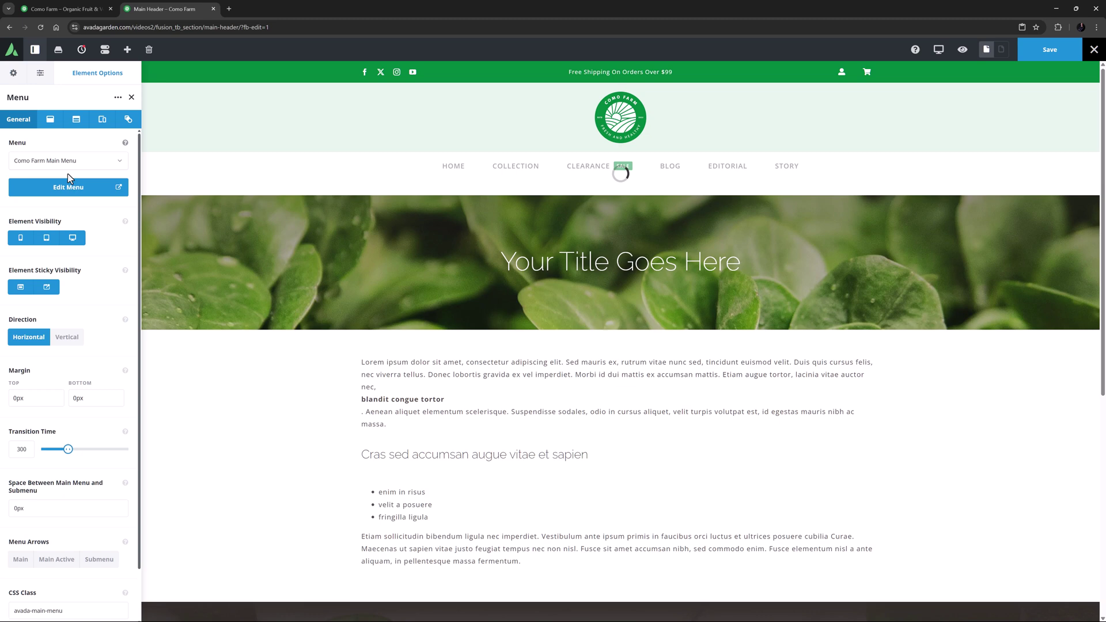
# Step: Make the main menu items' hover text colour Color 5 green
pyautogui.click(50, 119)
pyautogui.scroll(-9, 109, 346)
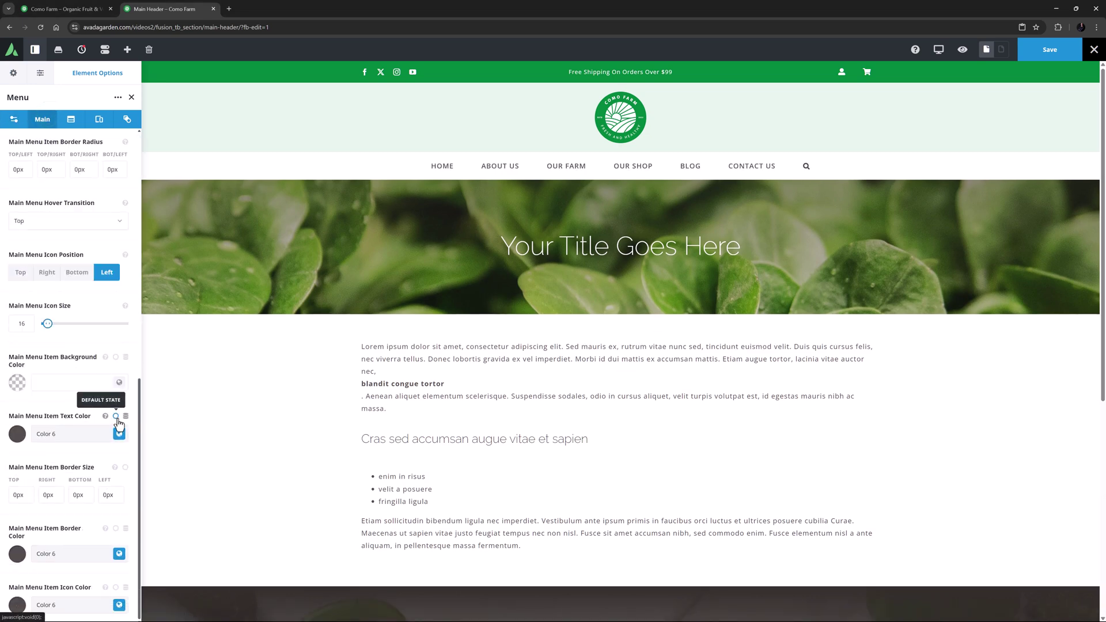
pyautogui.click(118, 434)
pyautogui.click(119, 442)
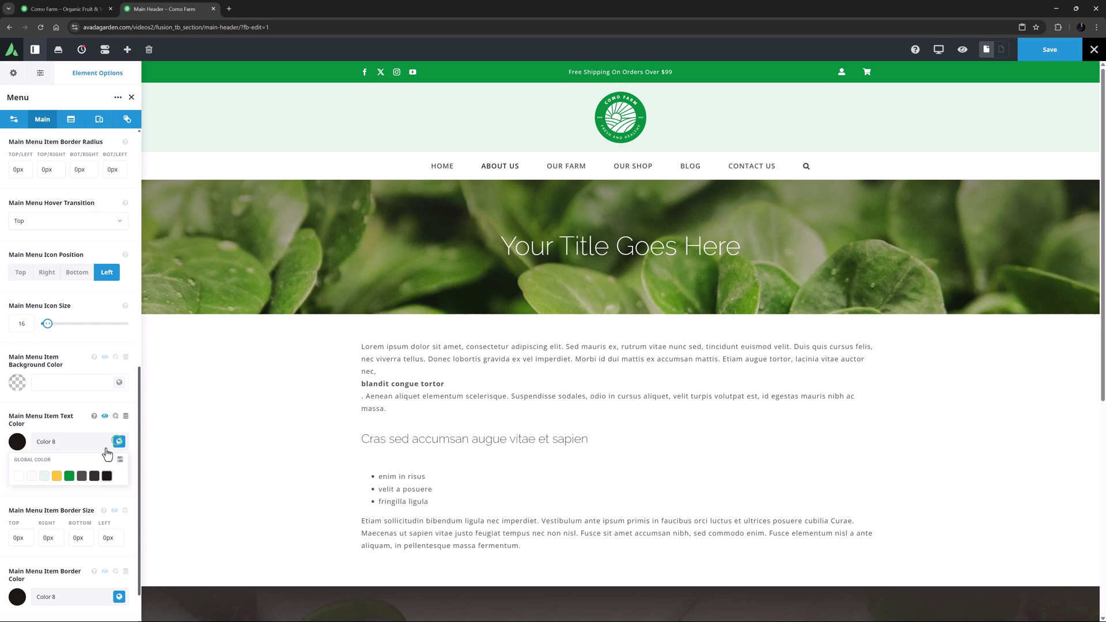
pyautogui.click(68, 476)
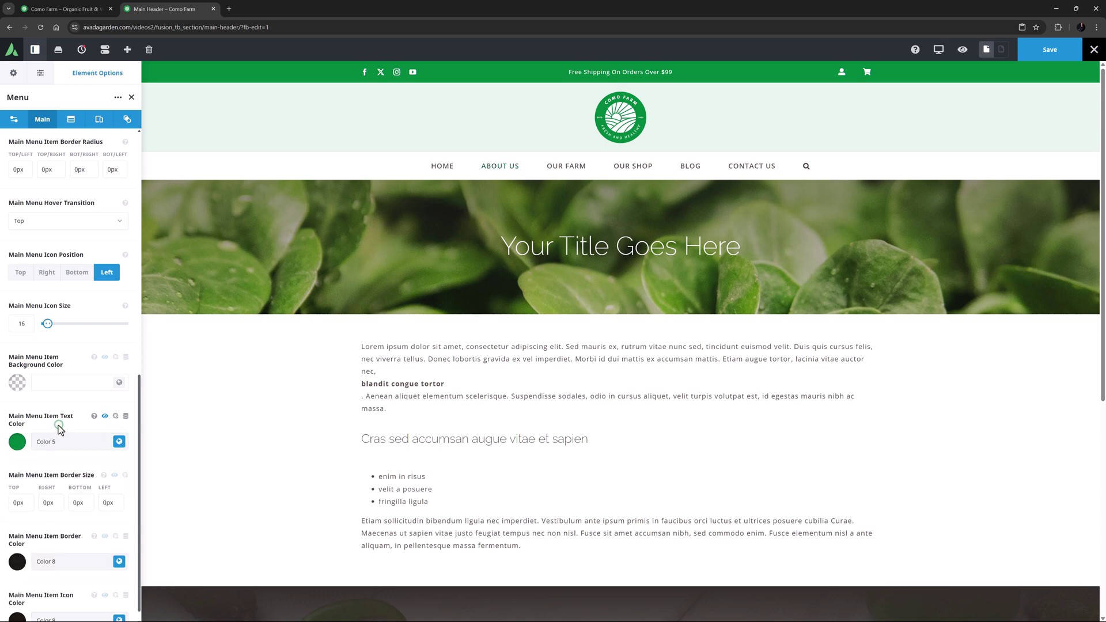
# Step: Give menu items a 5px Color 5 green top border and a Center Horizontal hover transition
pyautogui.doubleClick(30, 503)
pyautogui.write('5px')
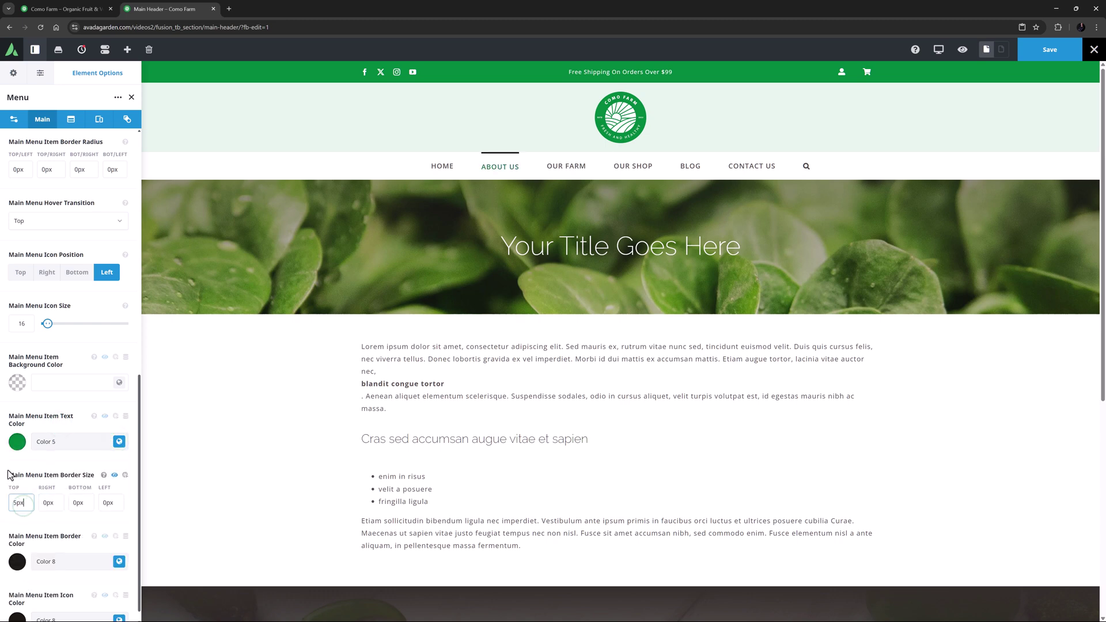
pyautogui.press('Tab')
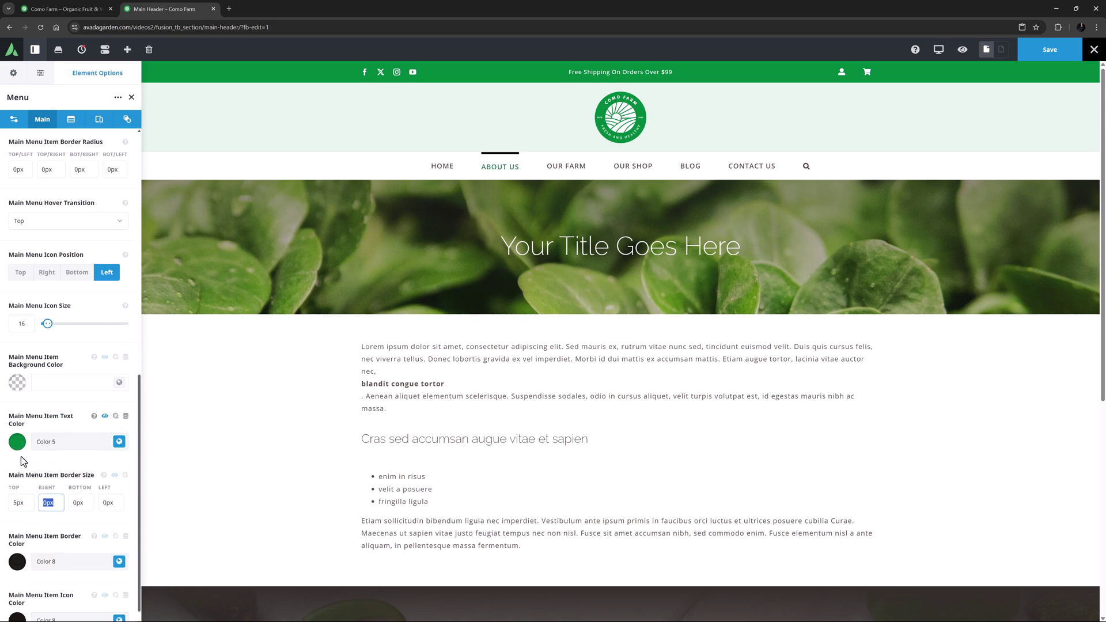
pyautogui.click(118, 561)
pyautogui.click(69, 596)
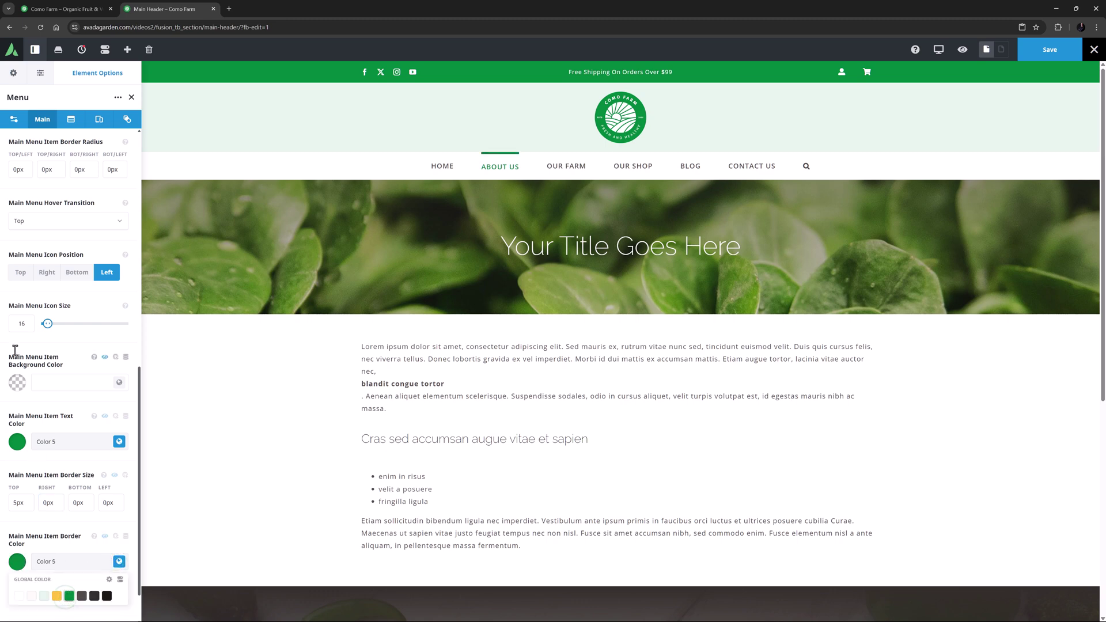
pyautogui.click(31, 221)
pyautogui.click(42, 261)
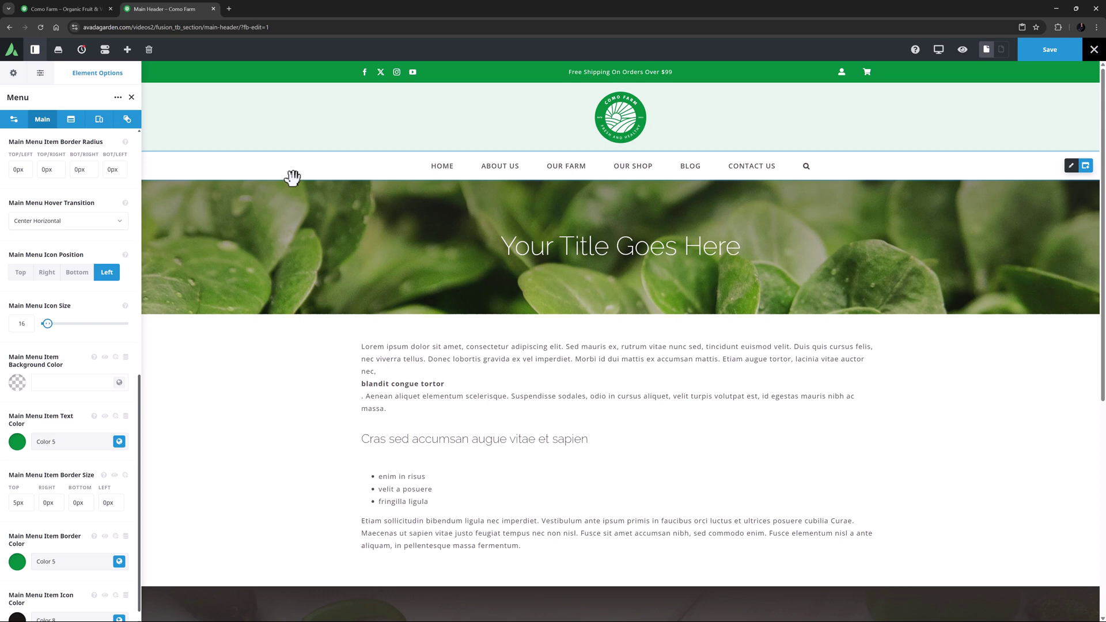
# Step: Preview the header without editing panels at tablet width, then mobile width
pyautogui.hotkey('ctrl', 'shift', 'p')
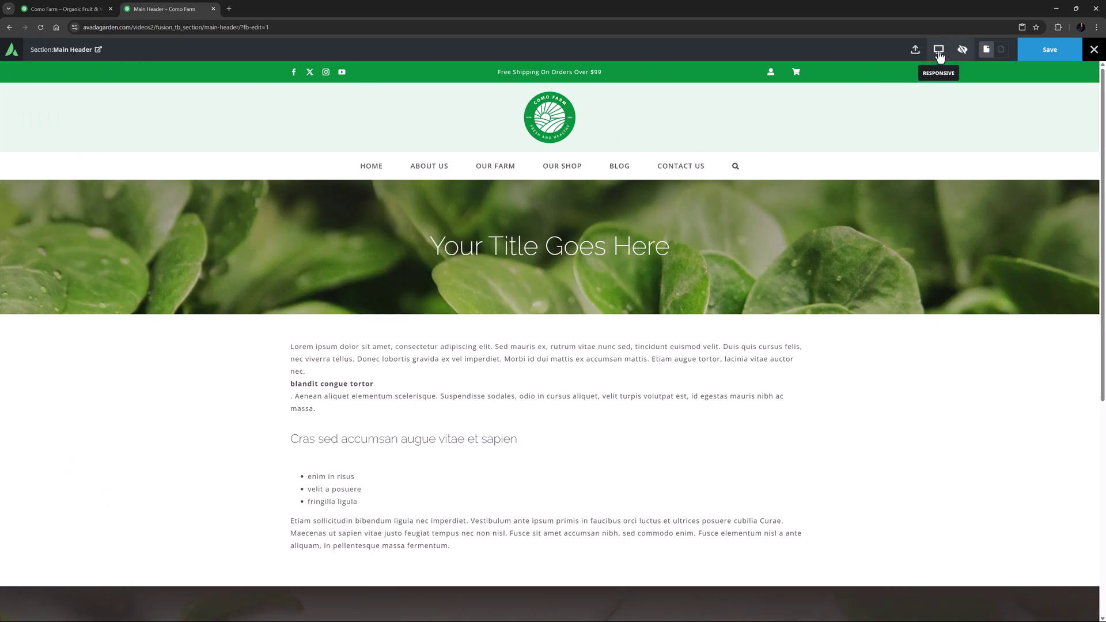
pyautogui.moveTo(939, 55)
pyautogui.click(958, 72)
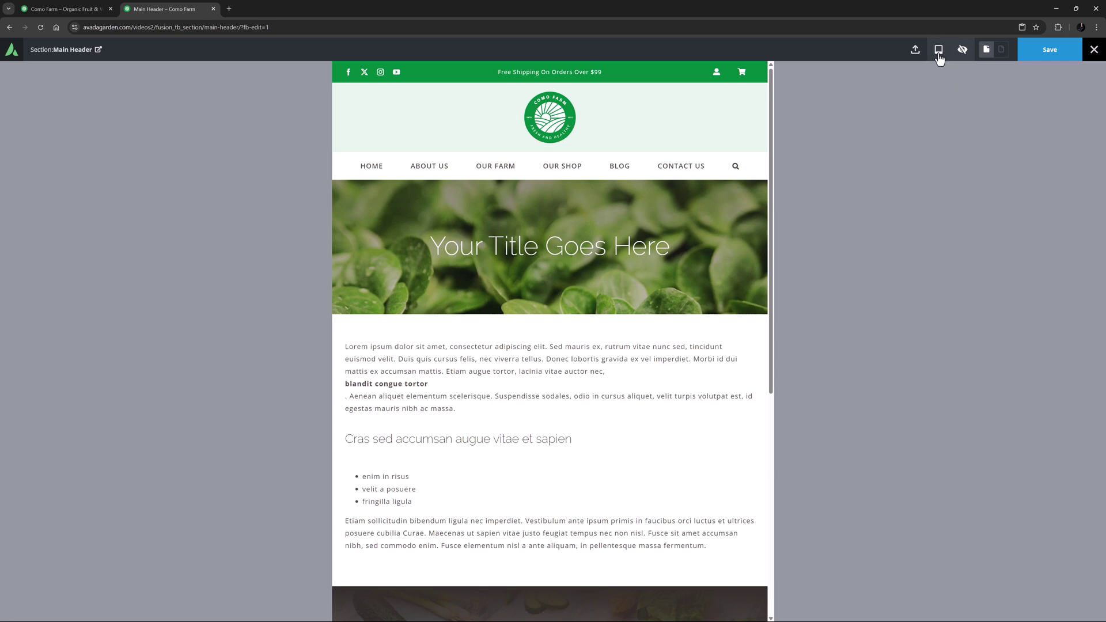
pyautogui.moveTo(939, 51)
pyautogui.click(938, 74)
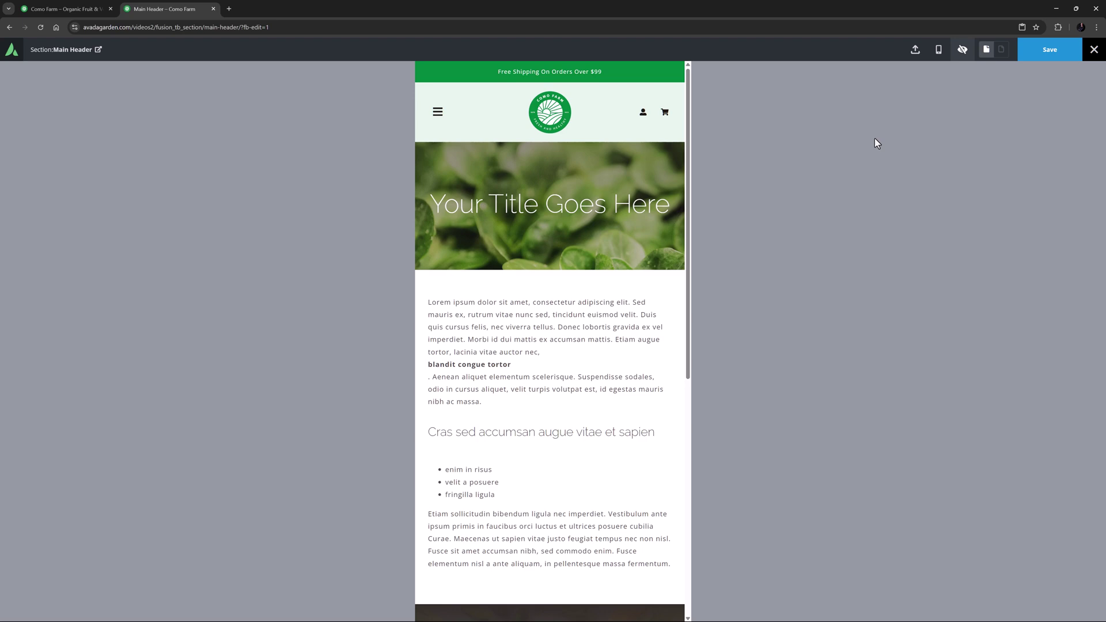
pyautogui.click(938, 50)
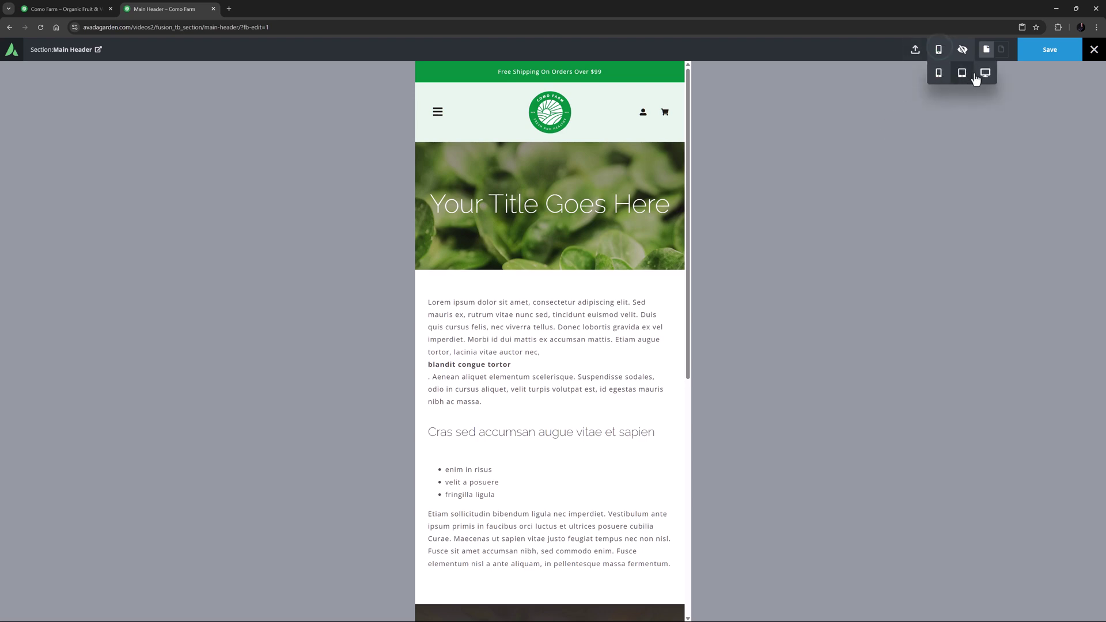
# Step: Select the Main Menu container, view it at mobile width, and open the Navigator outline
pyautogui.click(986, 73)
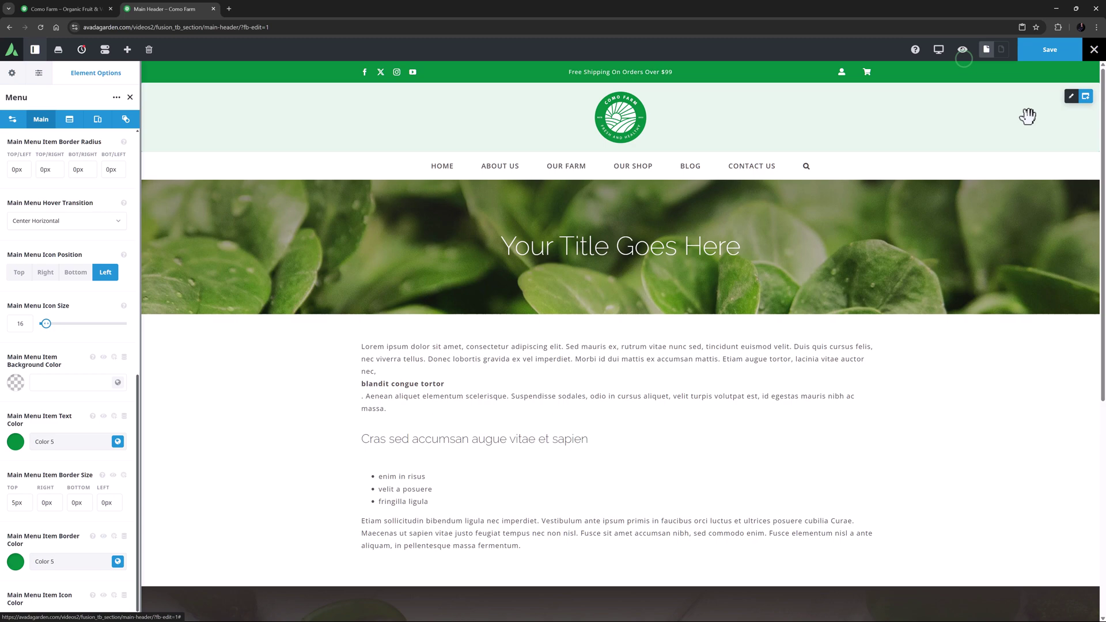
pyautogui.click(1054, 166)
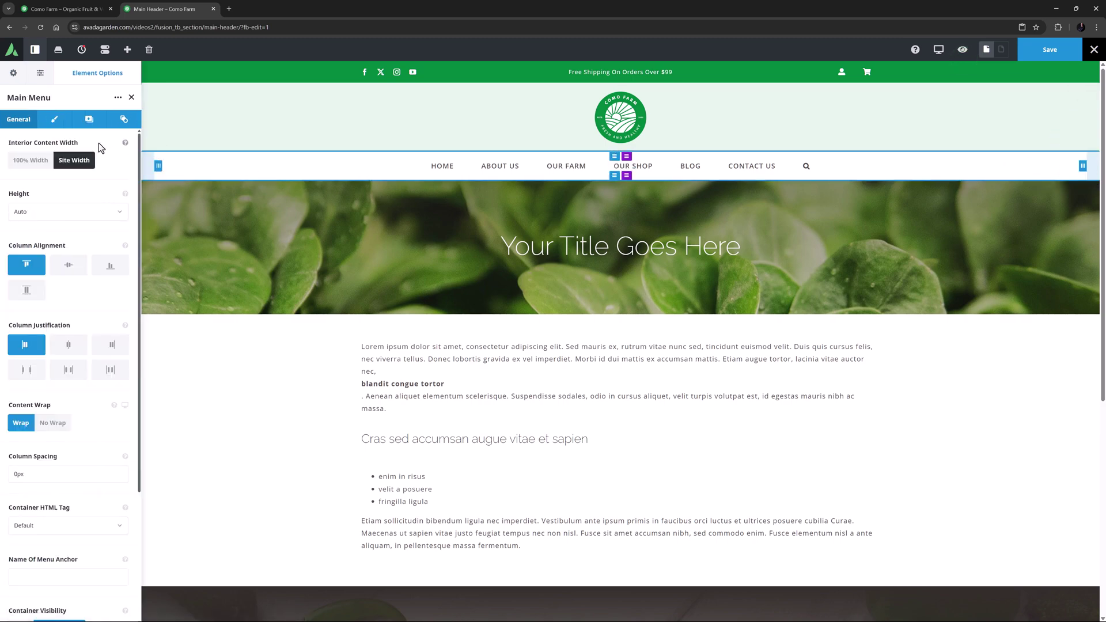
pyautogui.scroll(-3, 69, 260)
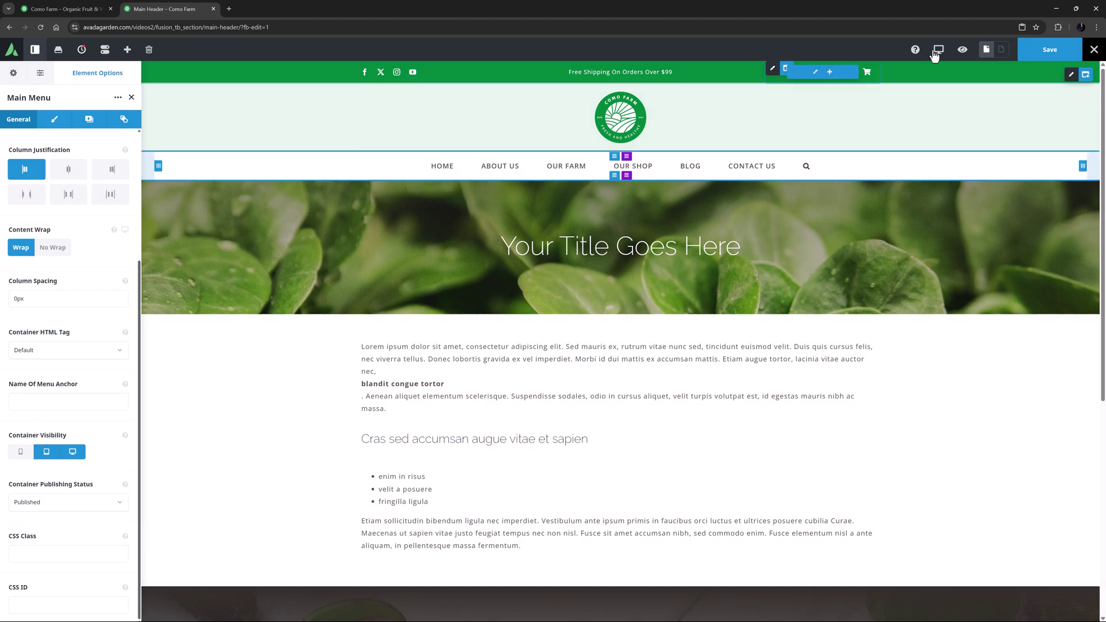
pyautogui.moveTo(939, 48)
pyautogui.click(939, 81)
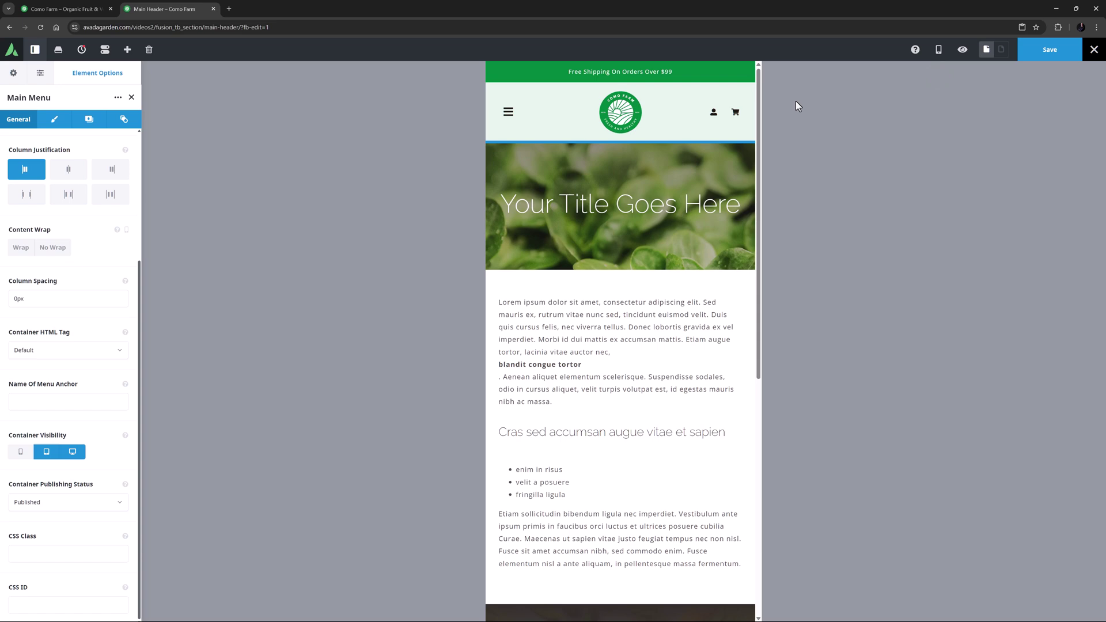
pyautogui.click(132, 98)
# Step: In the Navigator, expand Main Container and open its first Column 1/3 settings
pyautogui.click(80, 73)
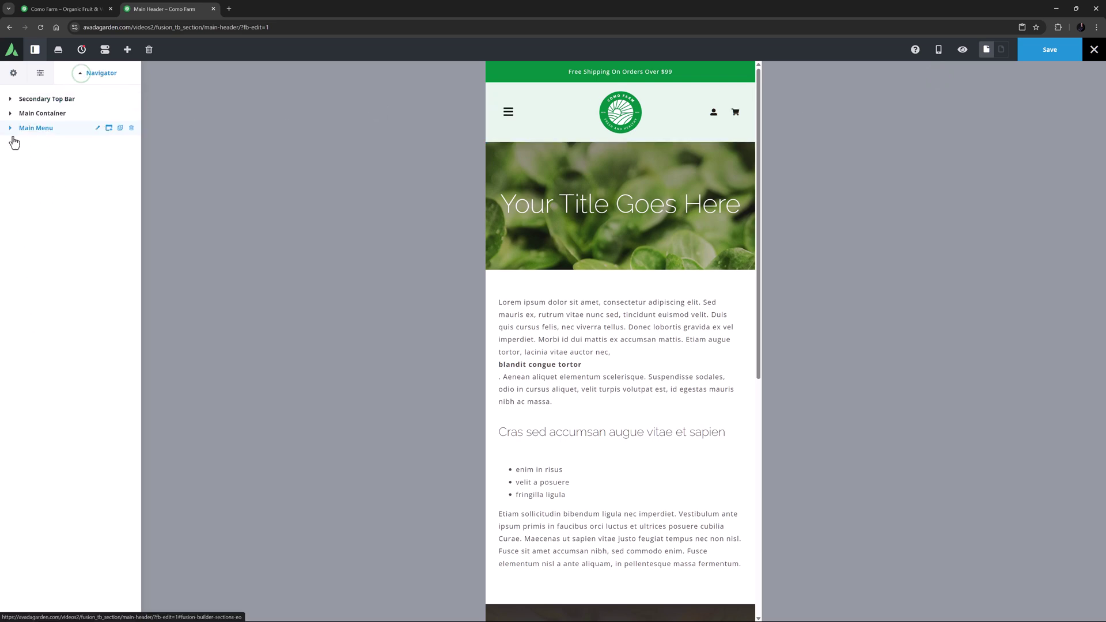
pyautogui.click(9, 113)
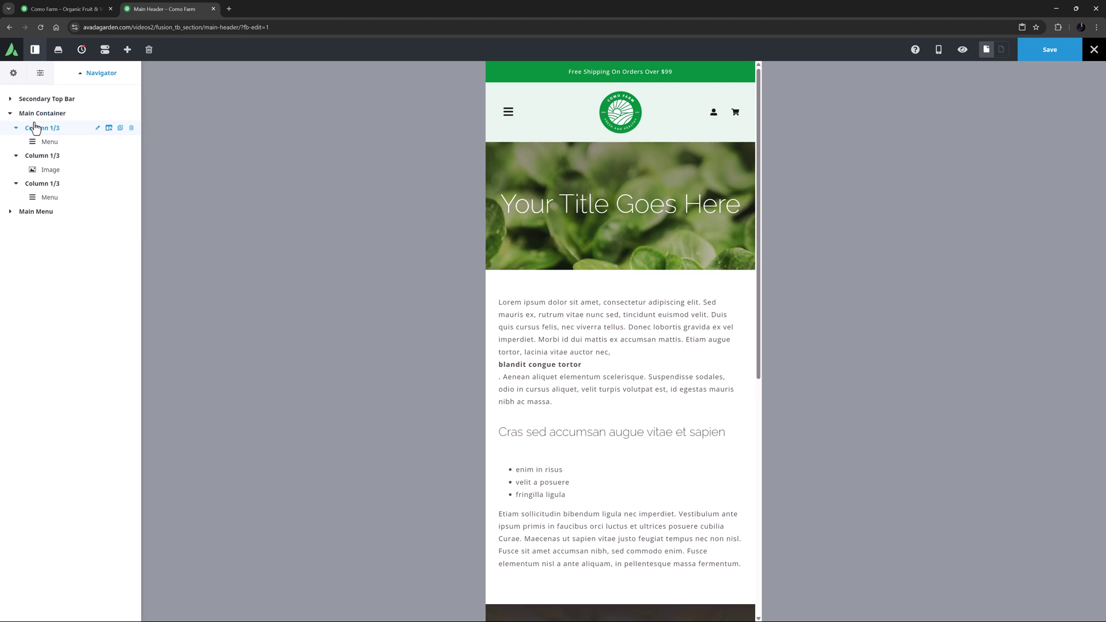
pyautogui.click(98, 128)
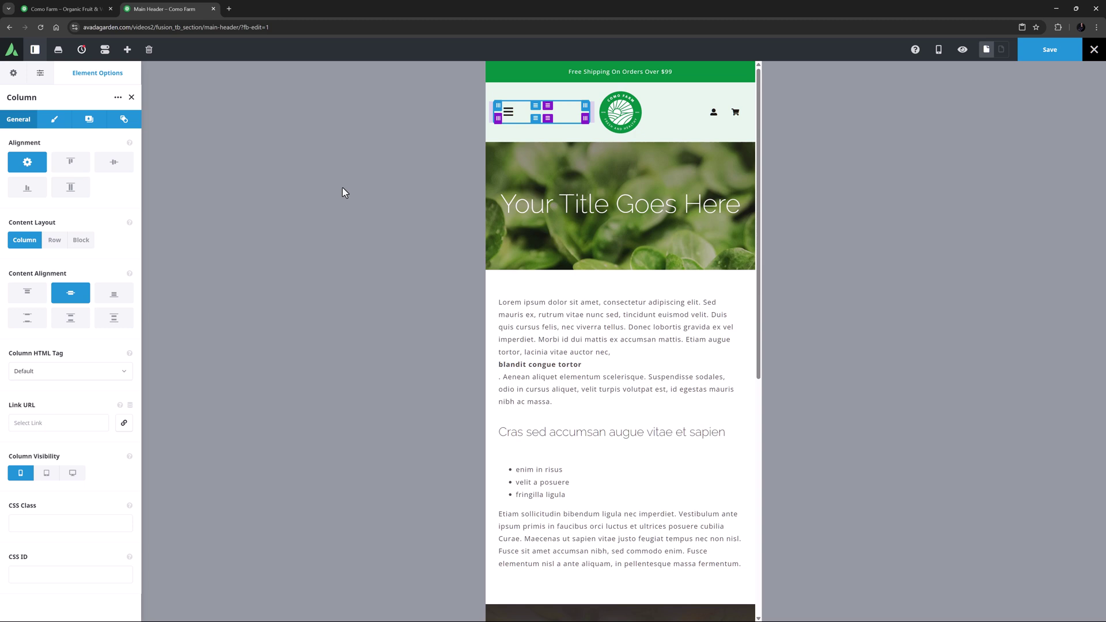
# Step: Set the header menu to Como Farm Main Menu and preview its mobile dropdown
pyautogui.click(516, 115)
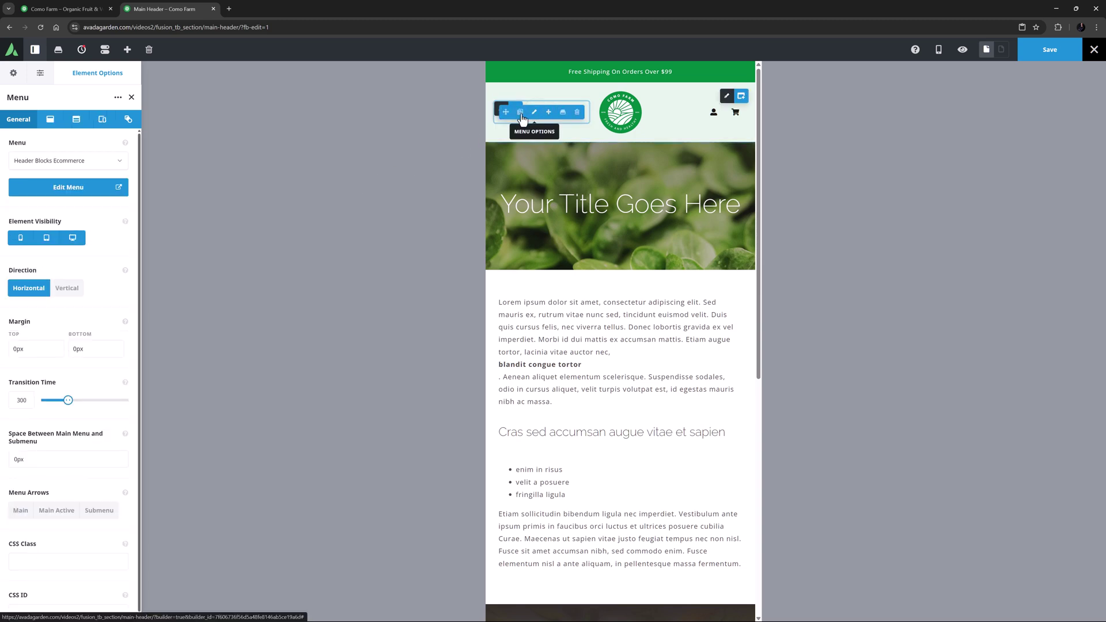
pyautogui.click(73, 161)
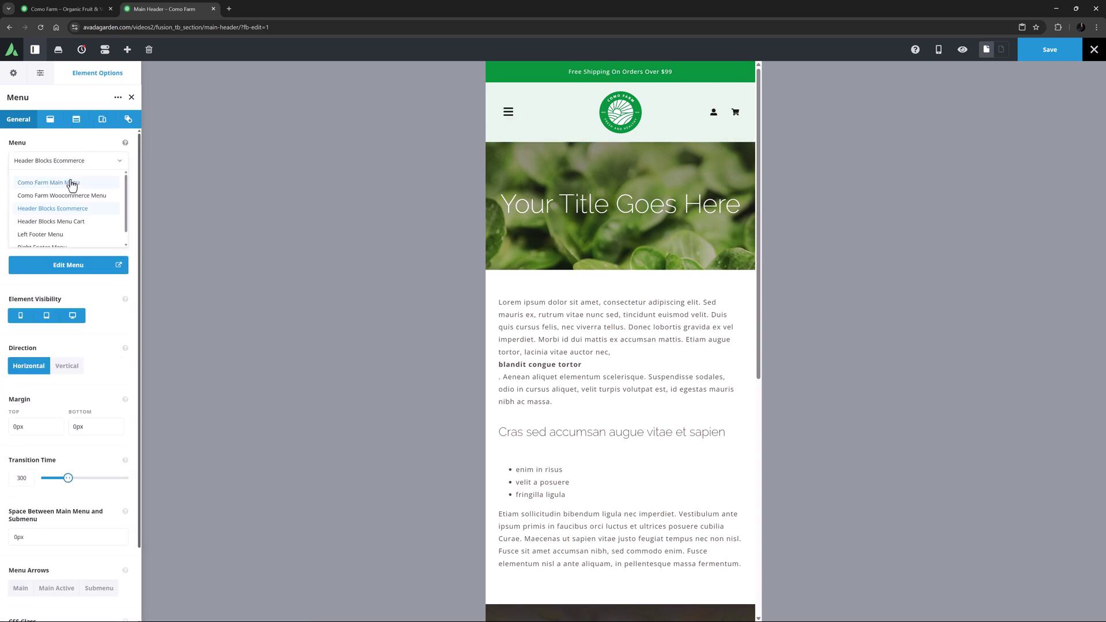
pyautogui.click(71, 182)
pyautogui.click(509, 118)
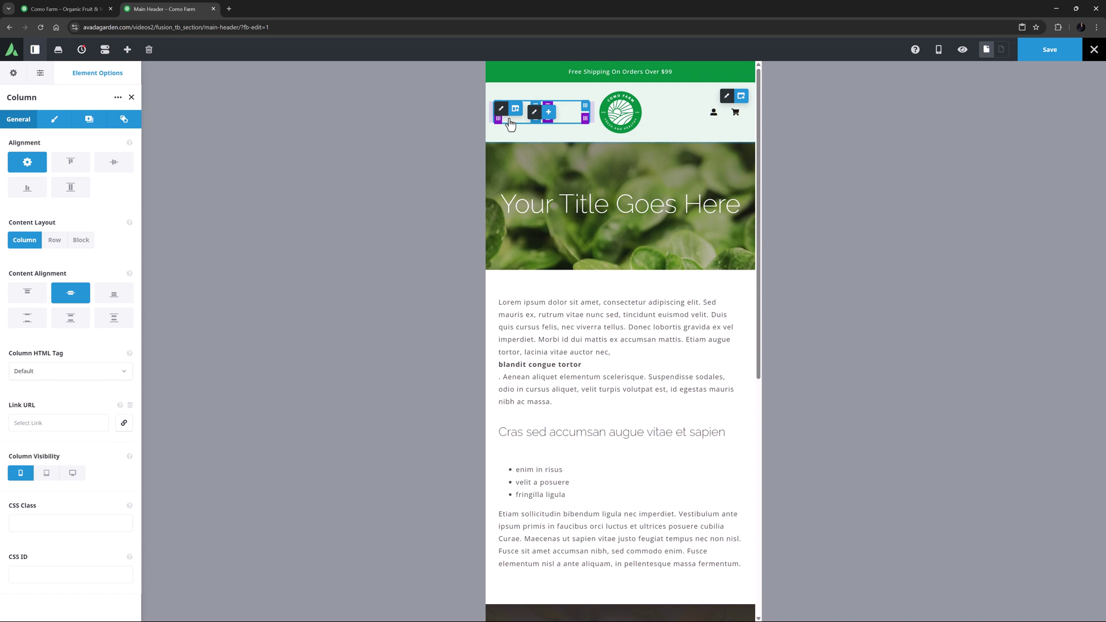
pyautogui.click(510, 120)
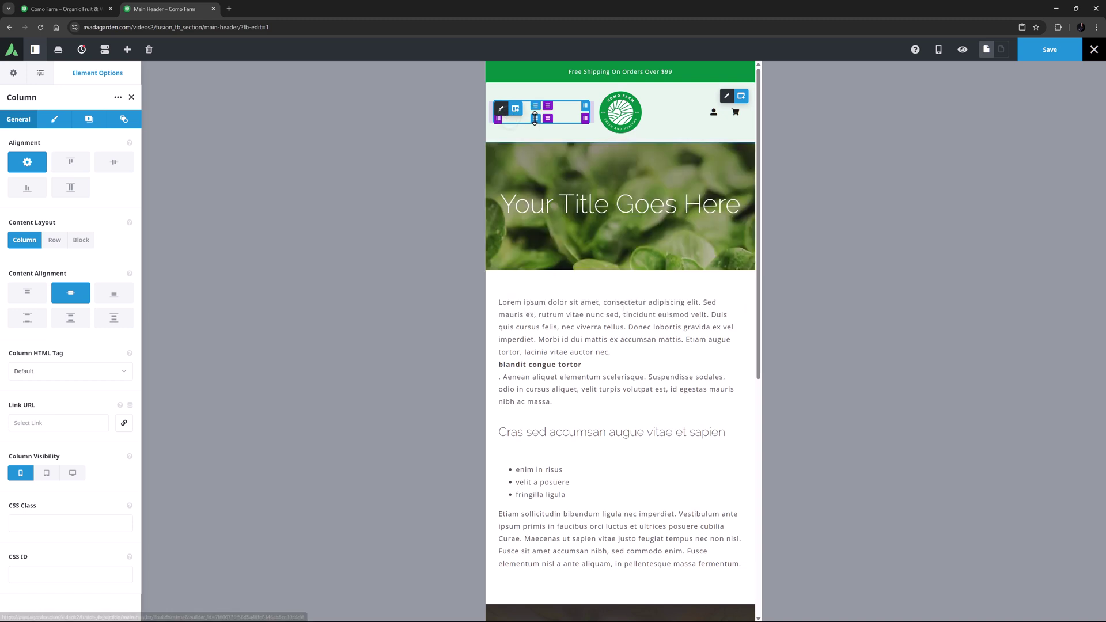
# Step: Give the mobile menu a Color 5 green background and Color 1 white text
pyautogui.click(534, 112)
pyautogui.click(101, 122)
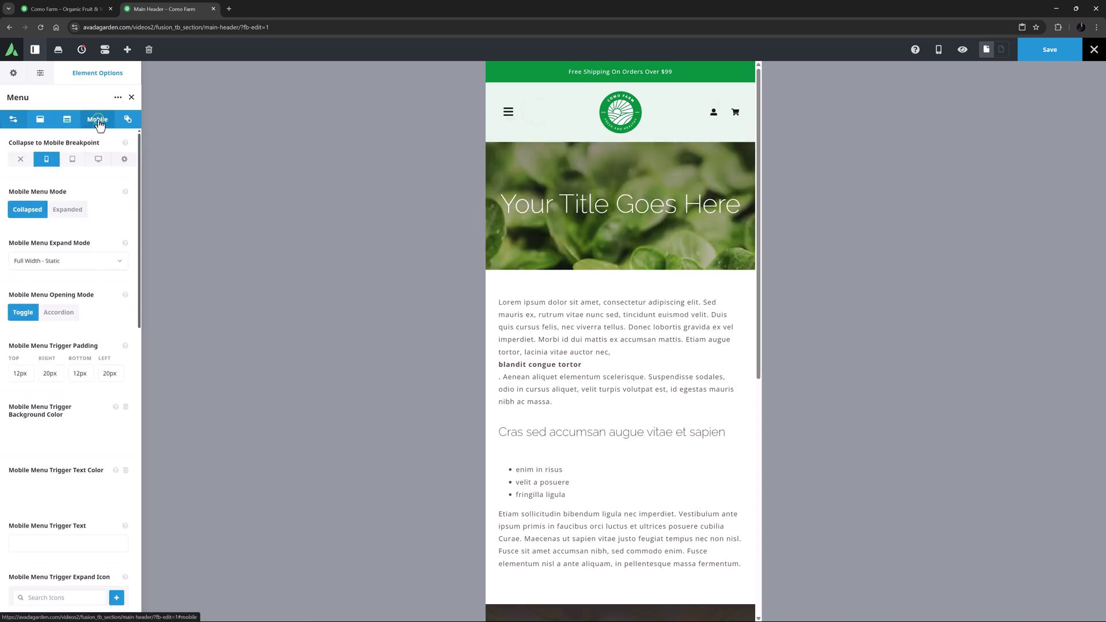
pyautogui.scroll(-15, 84, 313)
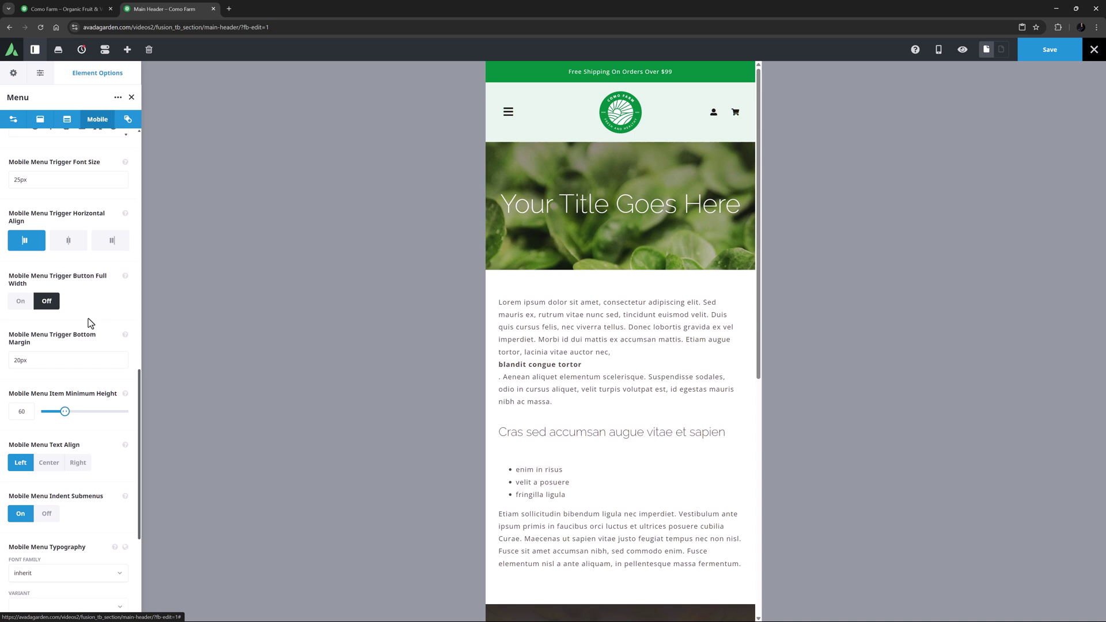
pyautogui.moveTo(29, 226); pyautogui.dragTo(2, 225)
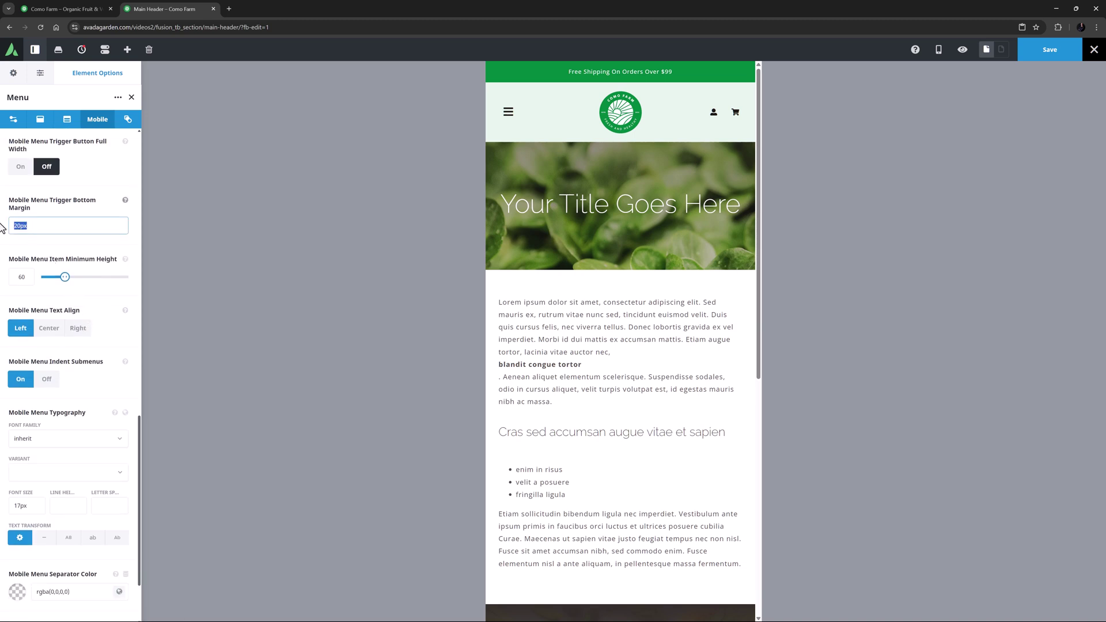
pyautogui.scroll(-4, 30, 342)
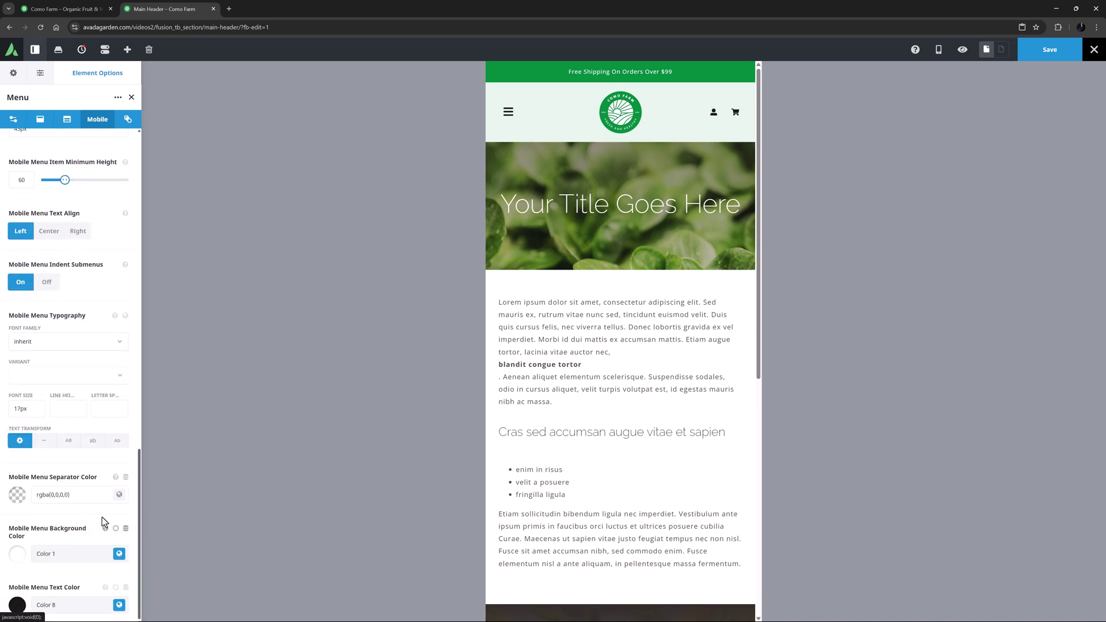
pyautogui.click(115, 529)
pyautogui.click(113, 550)
pyautogui.click(118, 553)
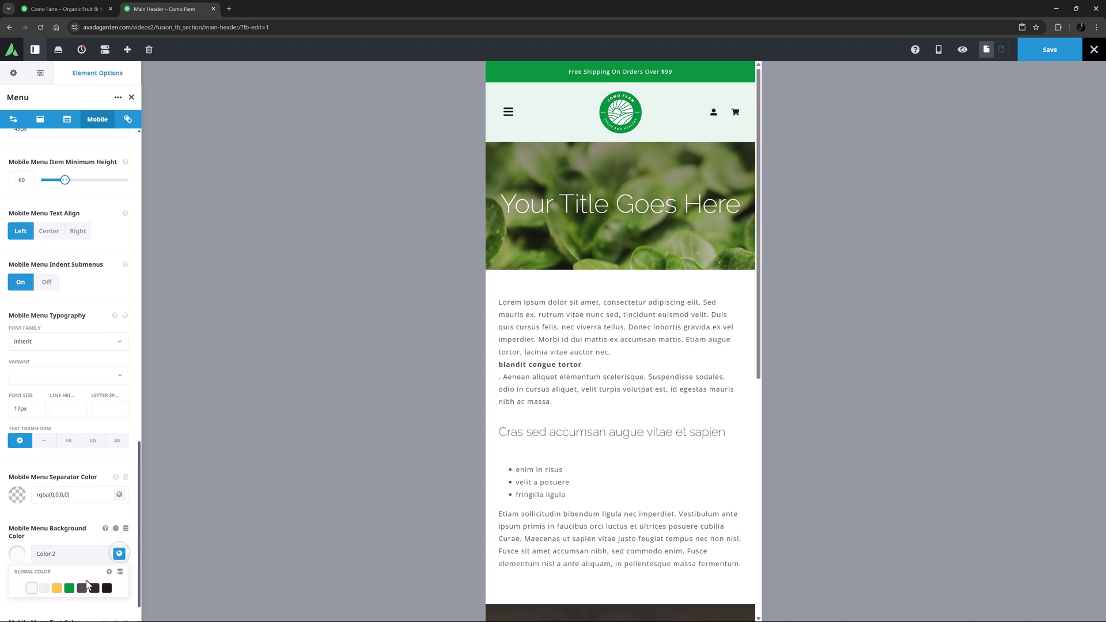
pyautogui.click(69, 588)
pyautogui.click(119, 605)
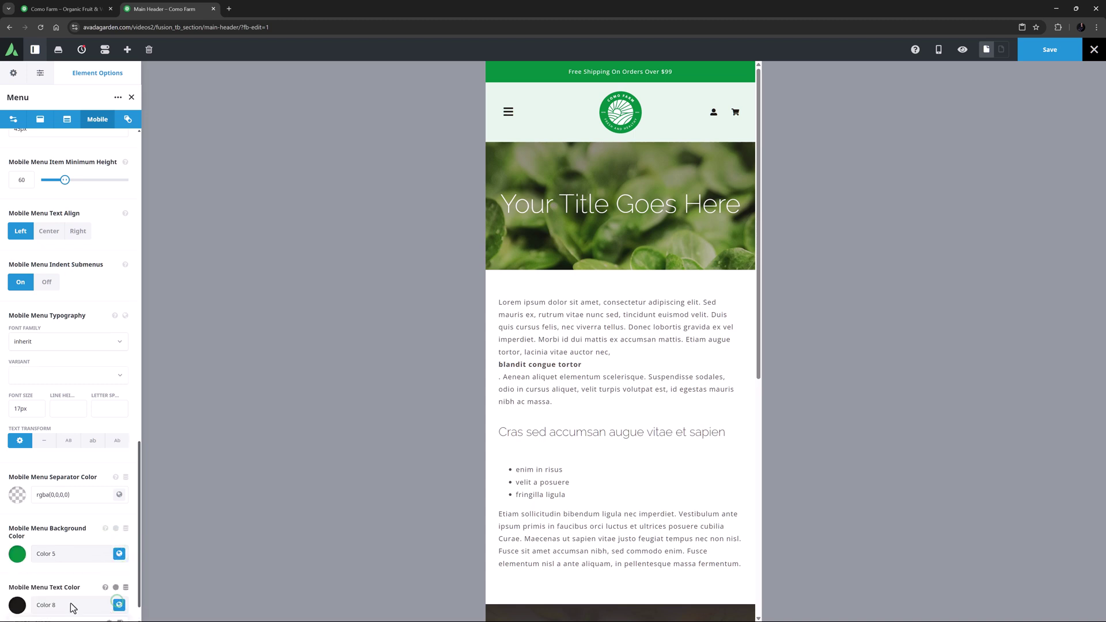
pyautogui.click(20, 602)
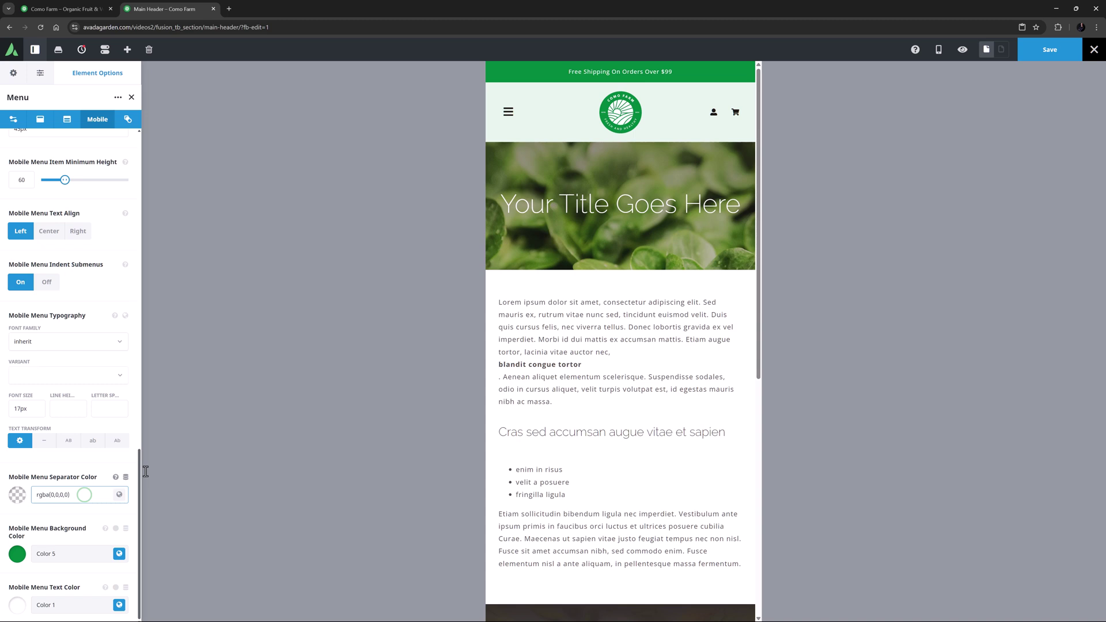
# Step: Check the mobile menu colours, return the preview to desktop width and save the header
pyautogui.click(507, 114)
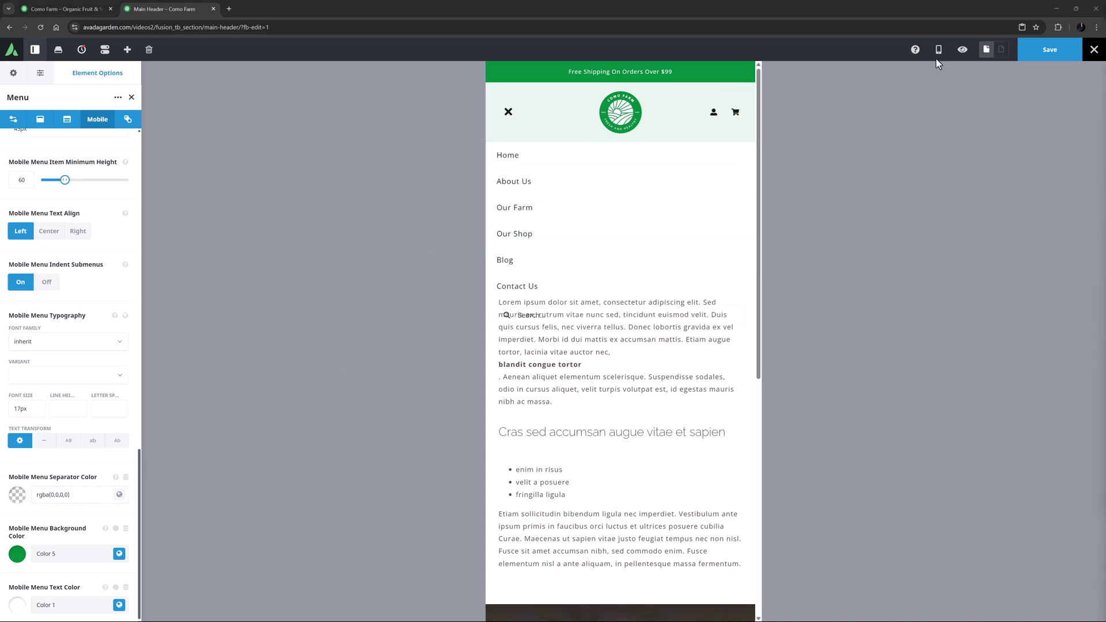
pyautogui.moveTo(938, 53)
pyautogui.click(985, 72)
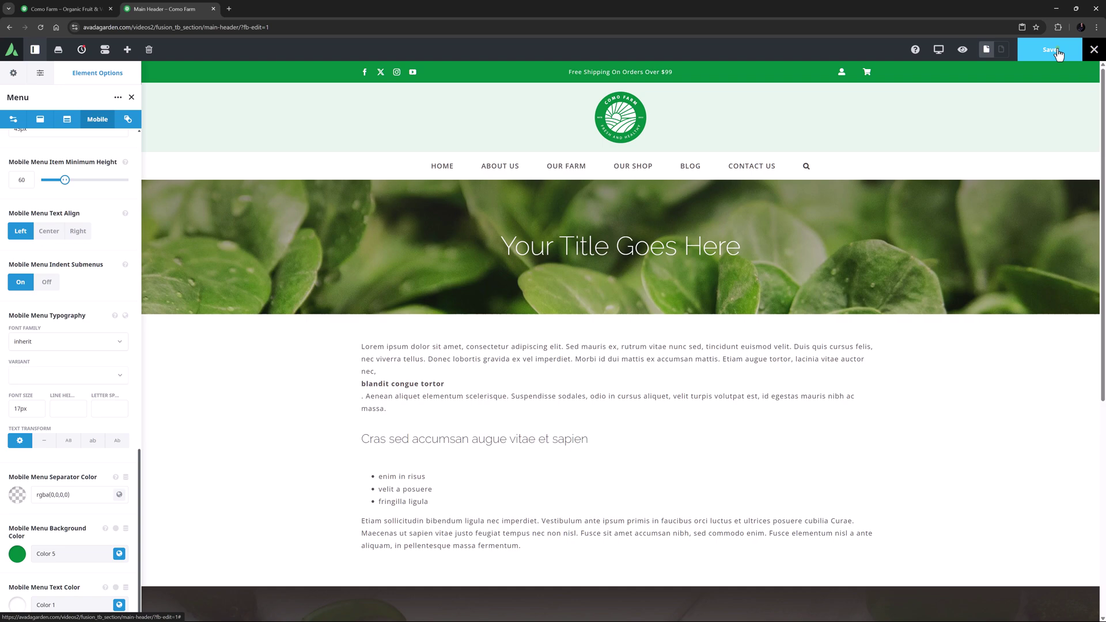
pyautogui.click(1058, 51)
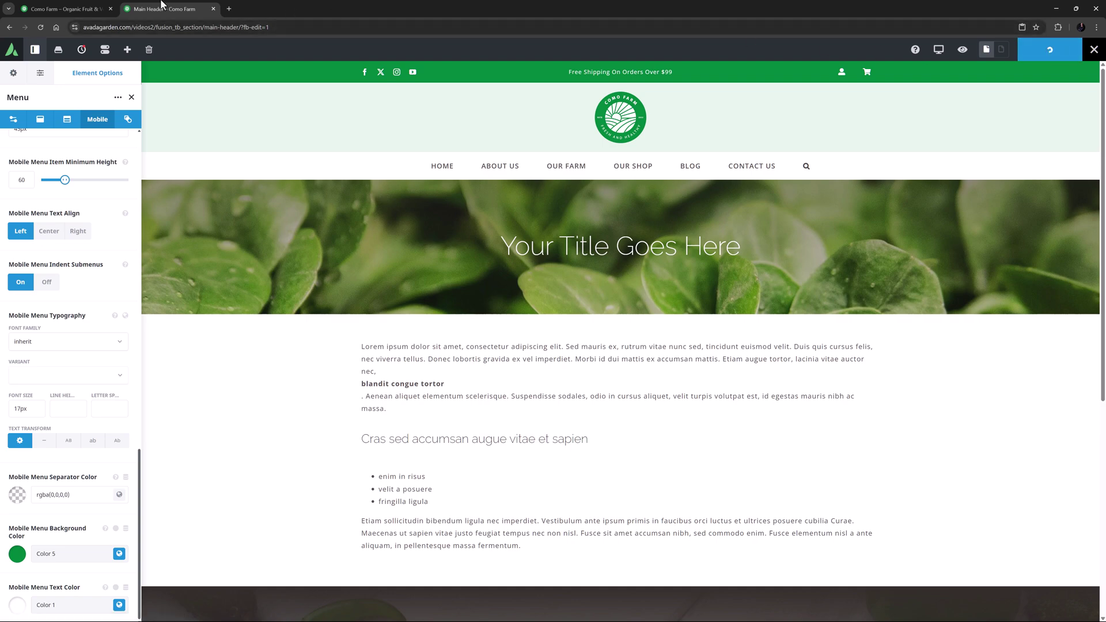
pyautogui.click(97, 8)
pyautogui.moveTo(269, 44)
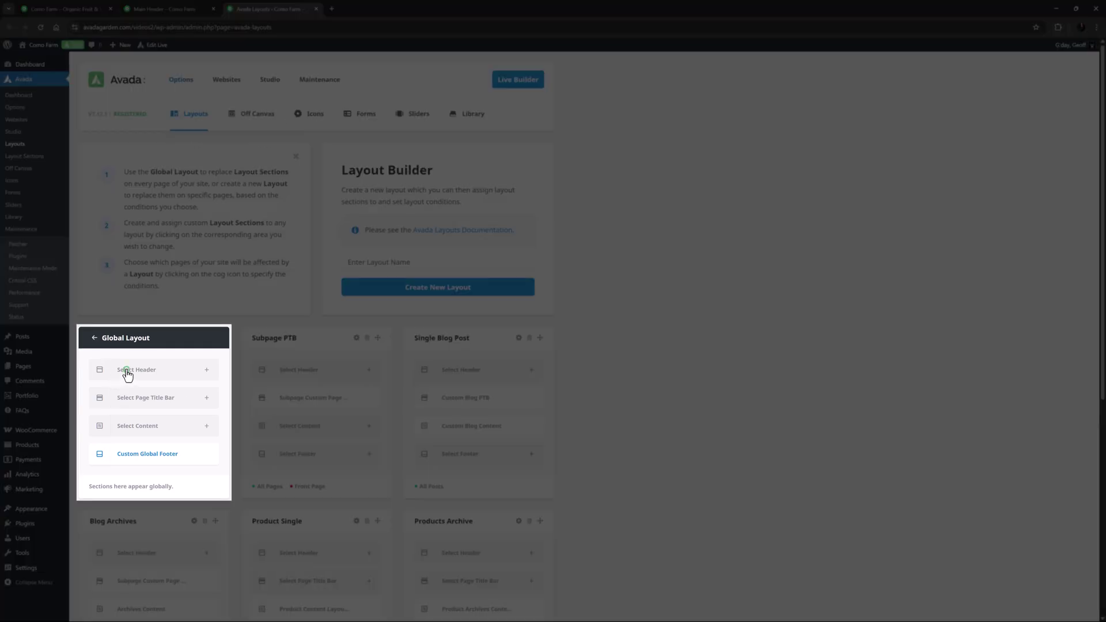
# Step: Pick Main Header from the existing sections as the Global Layout's header
pyautogui.click(128, 372)
pyautogui.click(182, 365)
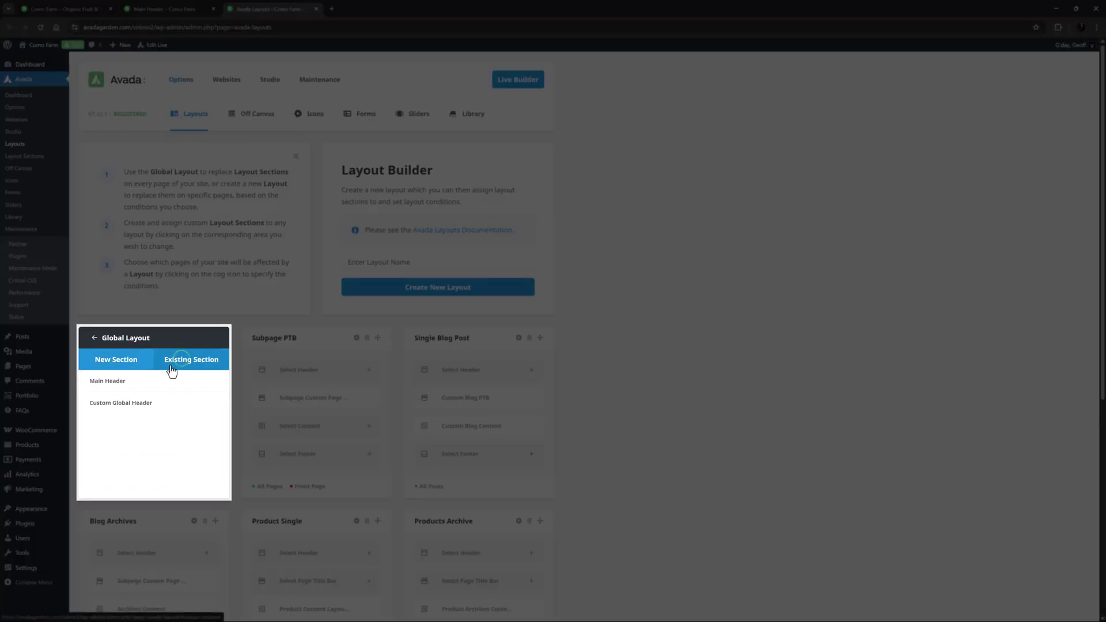
pyautogui.click(128, 385)
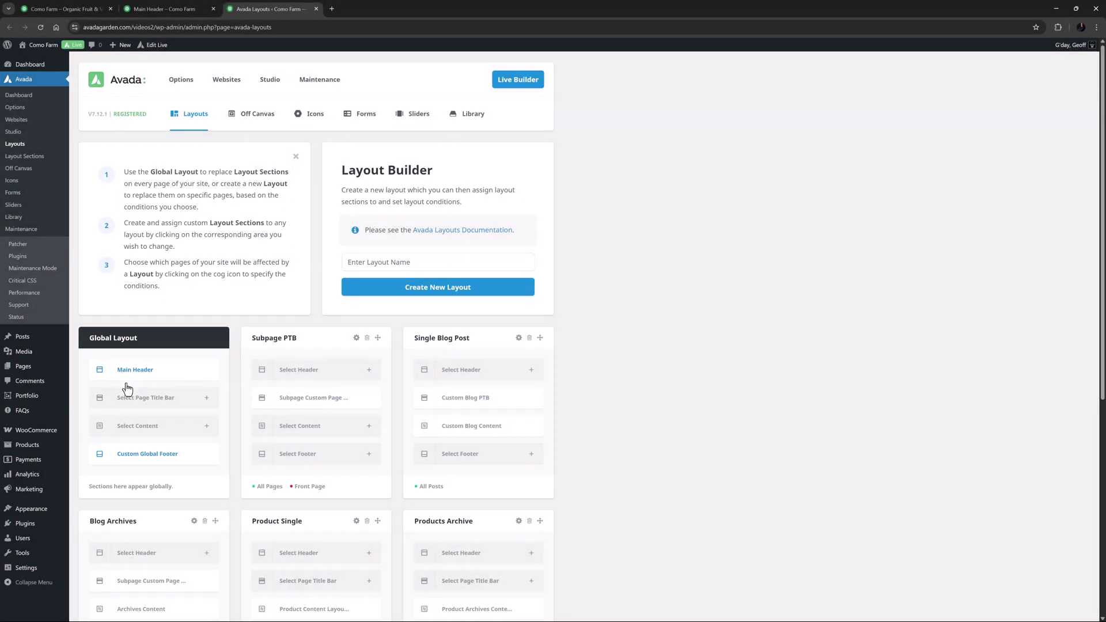
pyautogui.click(69, 5)
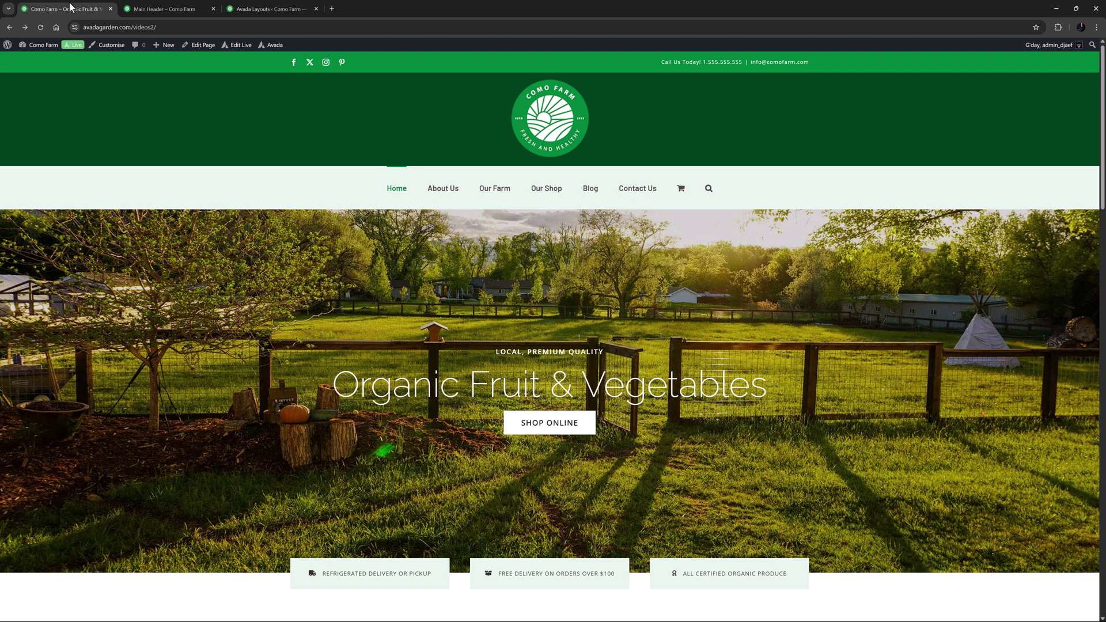
# Step: Reload the Como Farm homepage with F5 to show the new green header
pyautogui.press('F5')
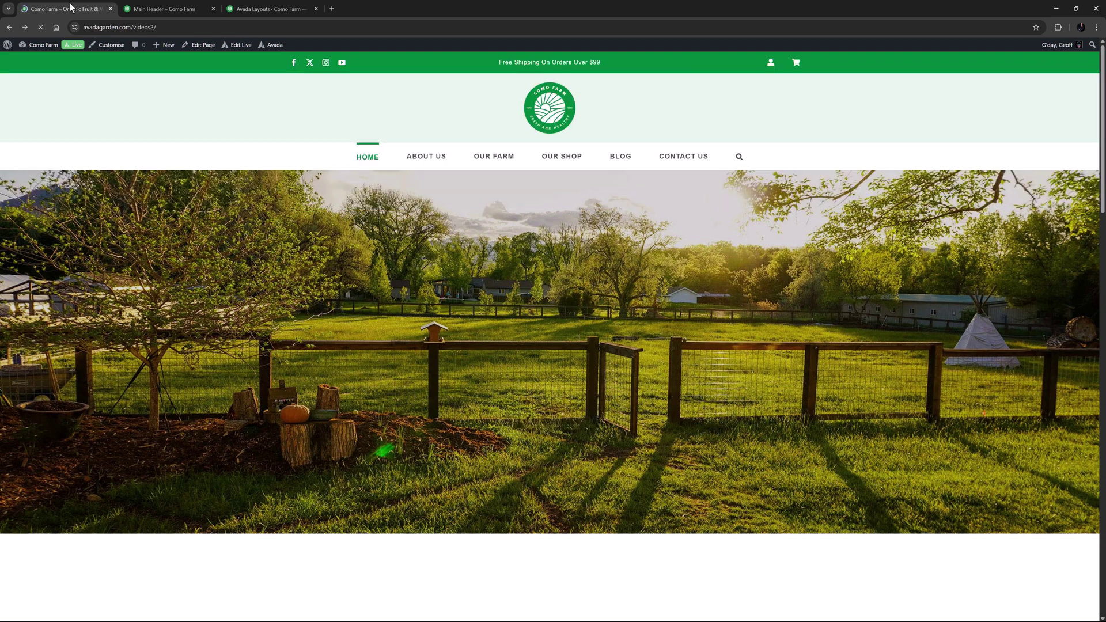